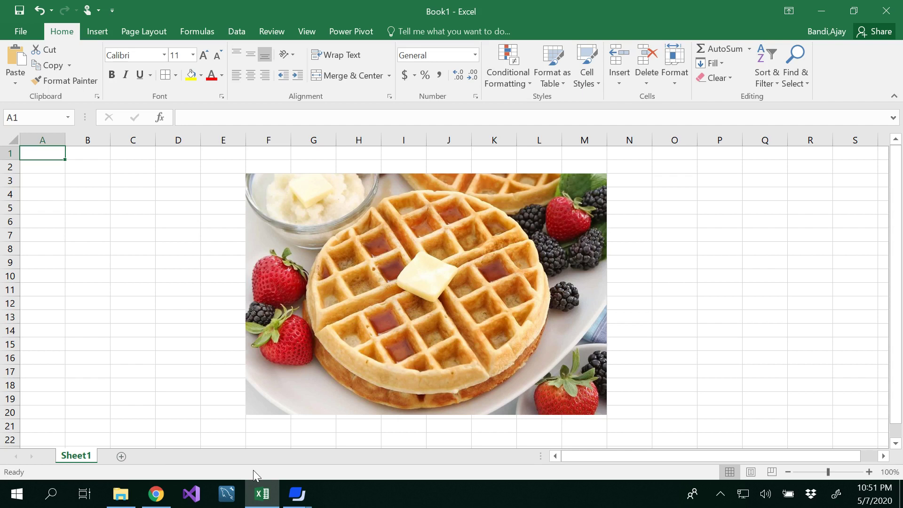
Add a new blank Sheet2 beside Sheet1, which holds the waffle picture
left_click(121, 456)
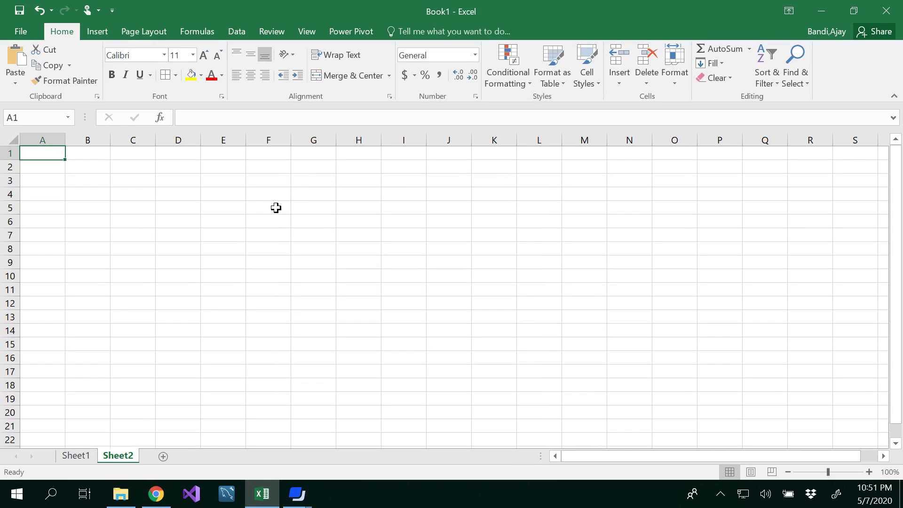
Enter 1, 2, 3 and 4 in cells E4 through H4
left_click(230, 195)
type("1")
key("Tab")
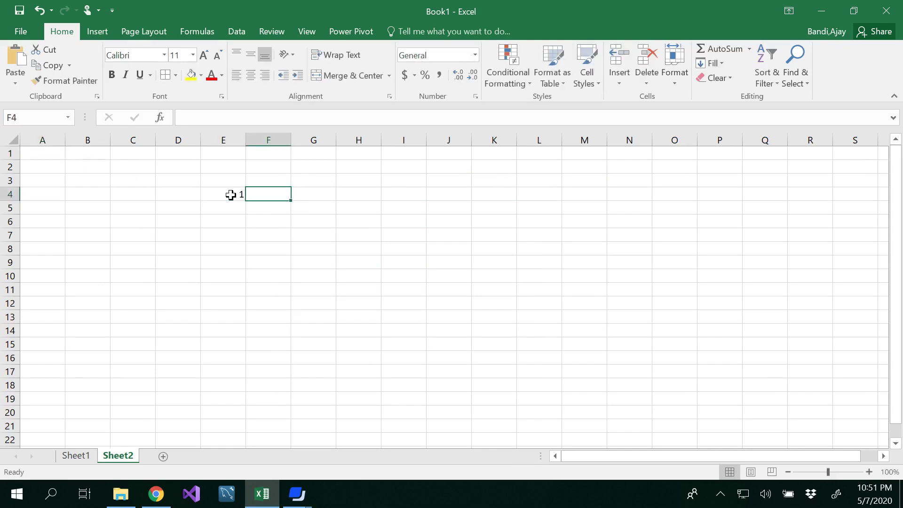
type("2")
key("Tab")
type("3")
key("Tab")
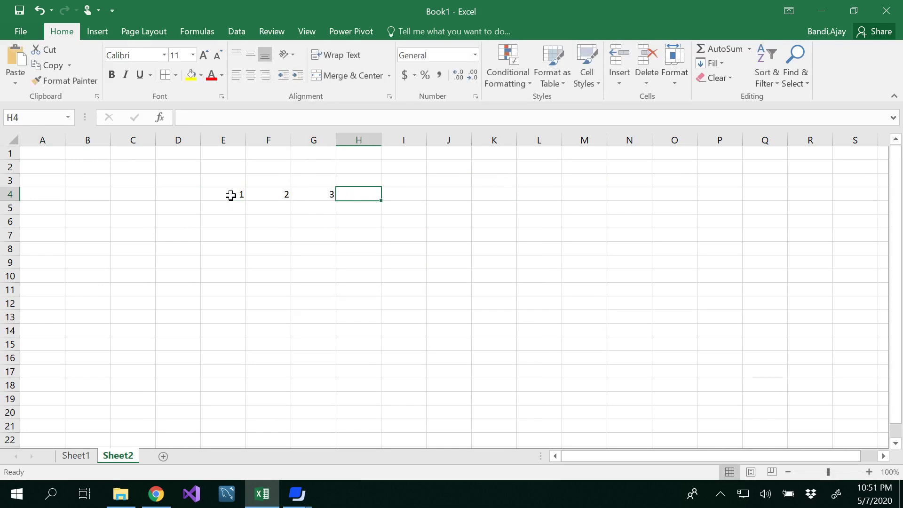
type("4")
left_click(231, 195)
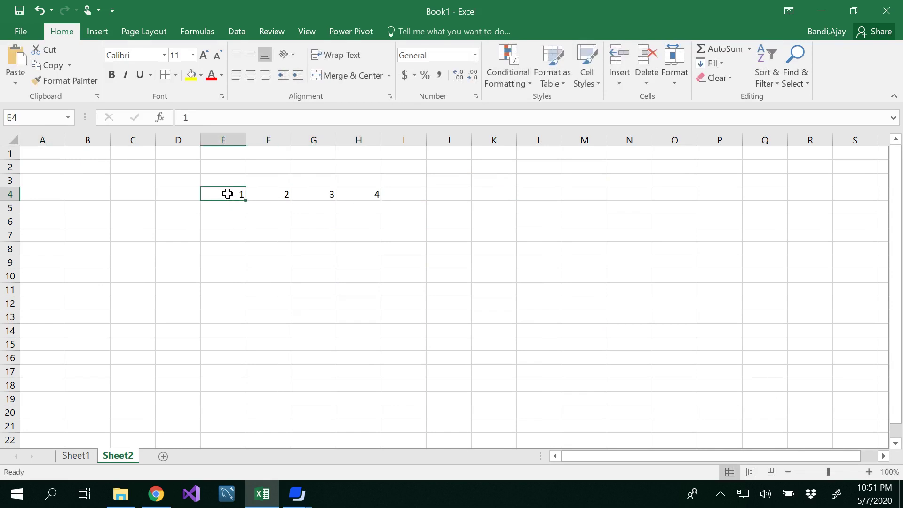
Extend the E4:H4 series right so row 4 reaches 10 in N4
left_click_drag(231, 194, 382, 201)
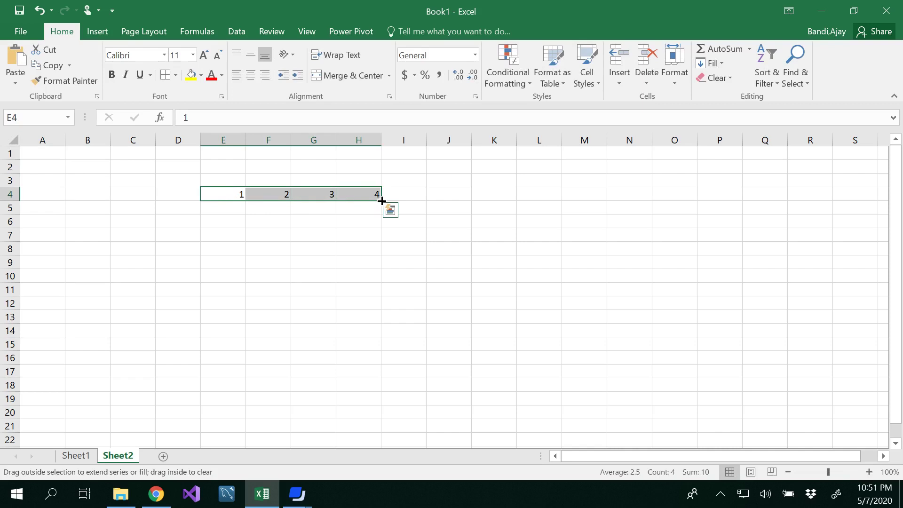
left_click_drag(384, 200, 478, 202)
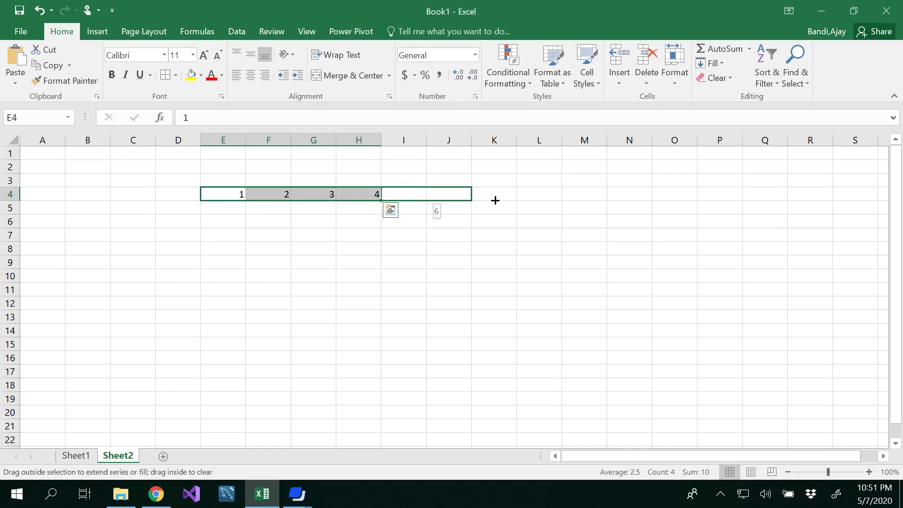
left_click_drag(495, 200, 640, 202)
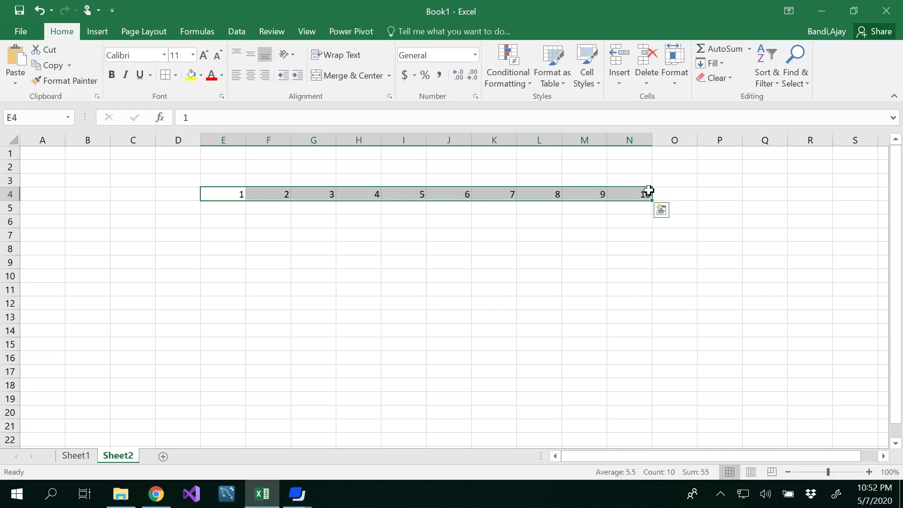
Enter 10, 20, 30 in D5:D7 and extend the series down to 90 in D13
left_click(179, 209)
type("10")
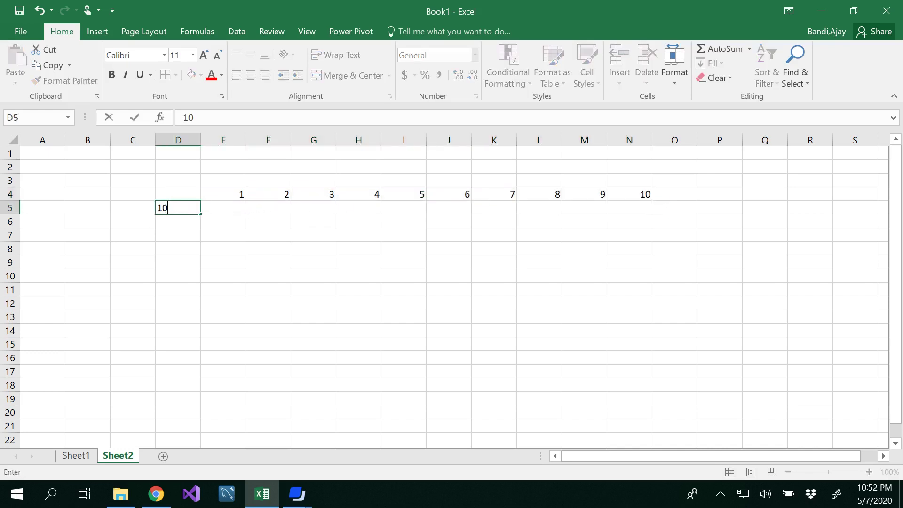
key("Return")
type("20")
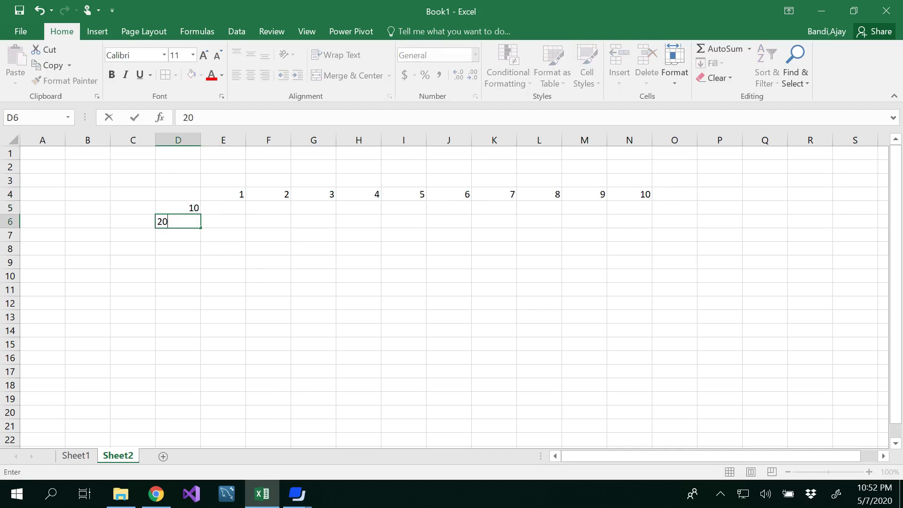
key("Return")
type("30")
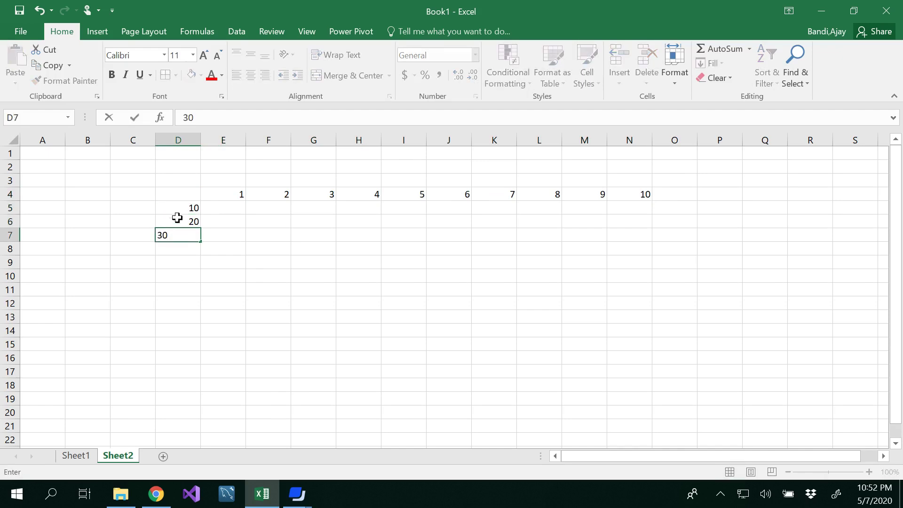
left_click(208, 234)
left_click_drag(191, 208, 198, 322)
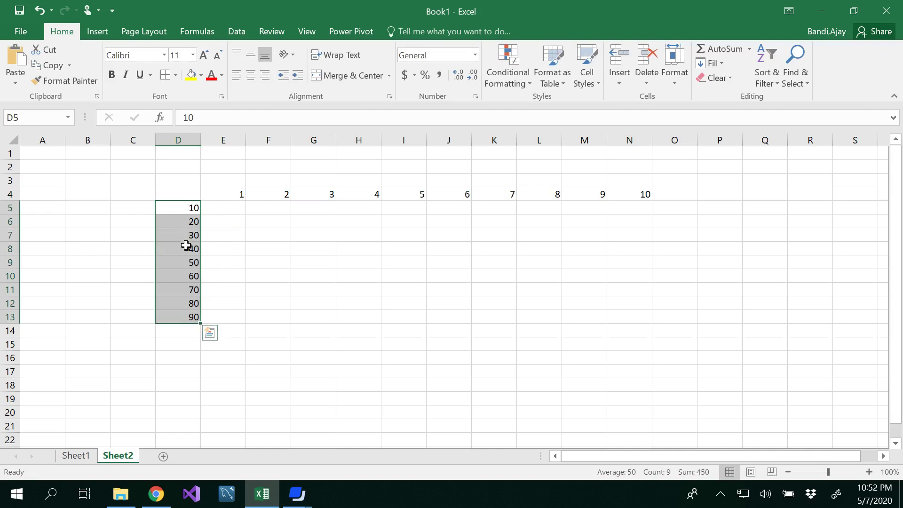
Copy the 1–10 row from E4:N4 into every row of E5:N13
left_click(217, 203)
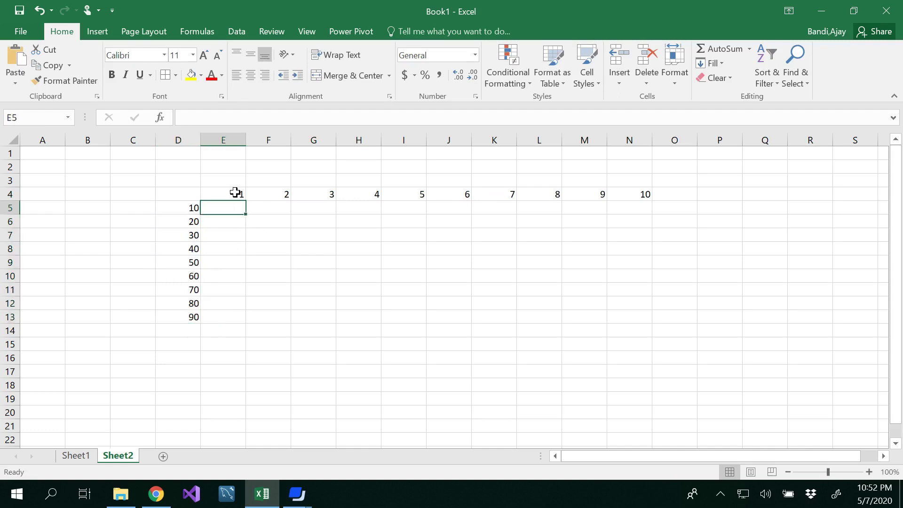
left_click_drag(235, 193, 629, 192)
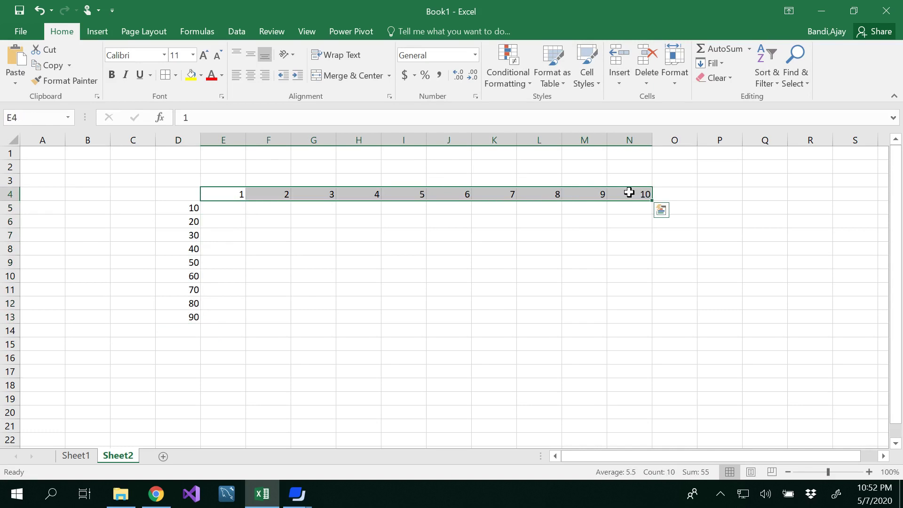
key("ctrl+c")
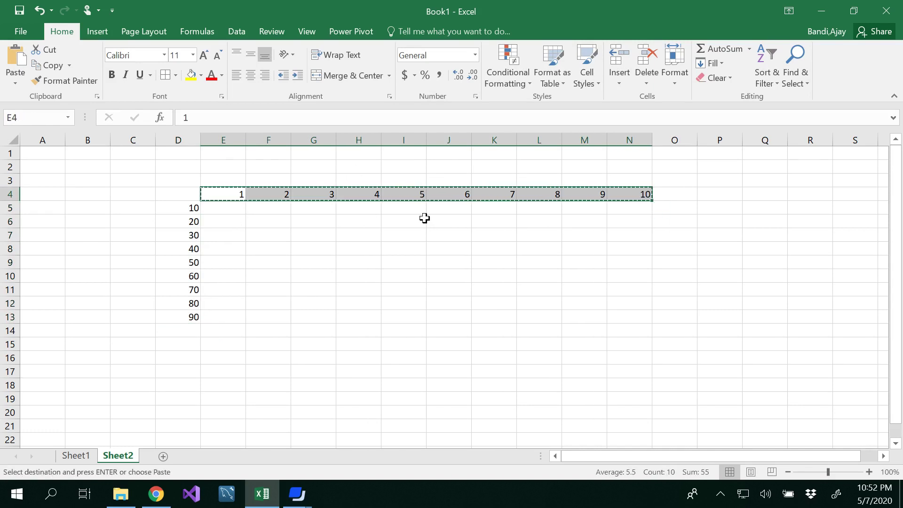
left_click_drag(236, 208, 639, 319)
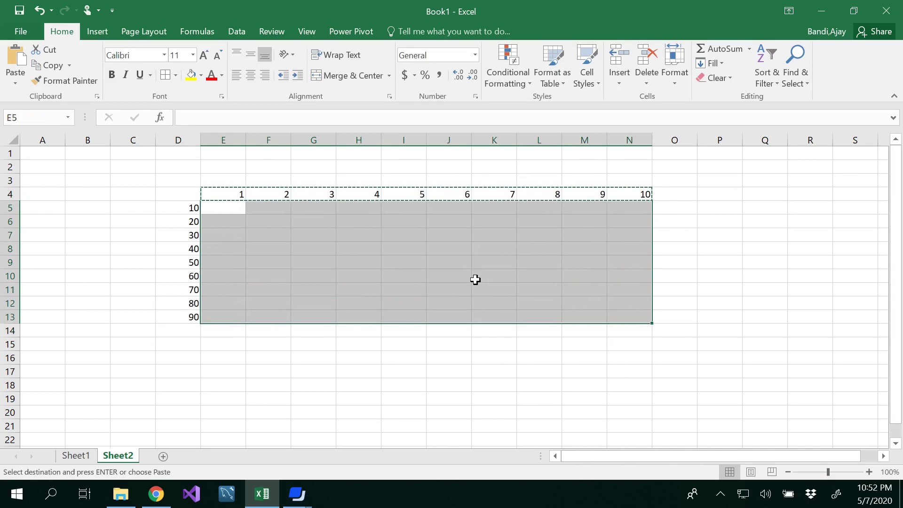
key("ctrl+v")
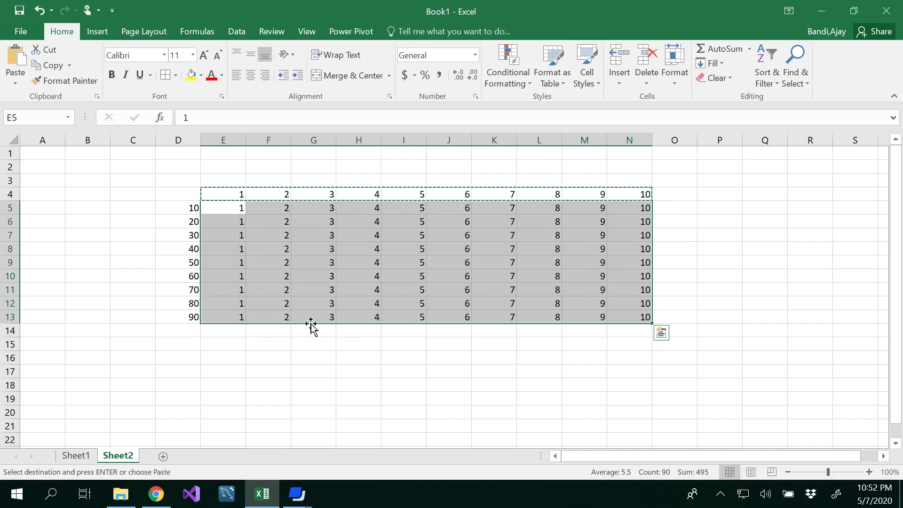
left_click(685, 257)
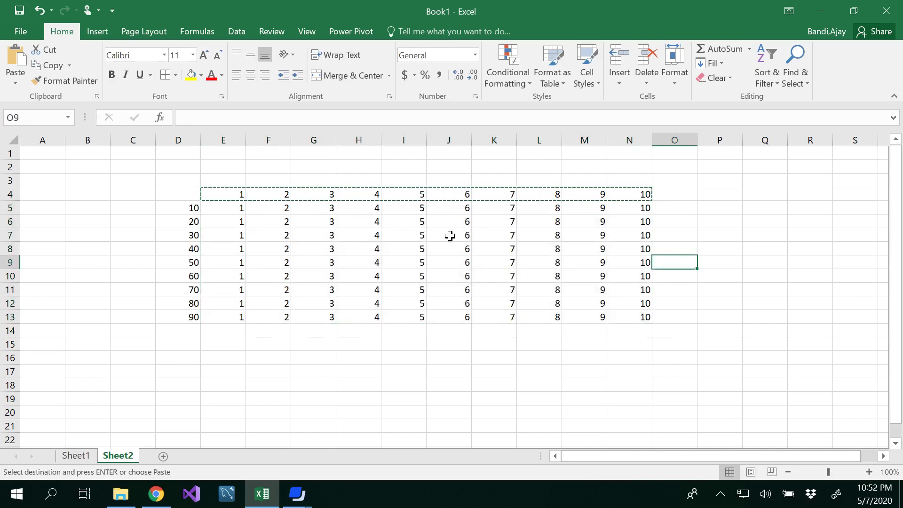
Check the values in E5, D5 and D6, returning to corner cell D4
double_click(684, 209)
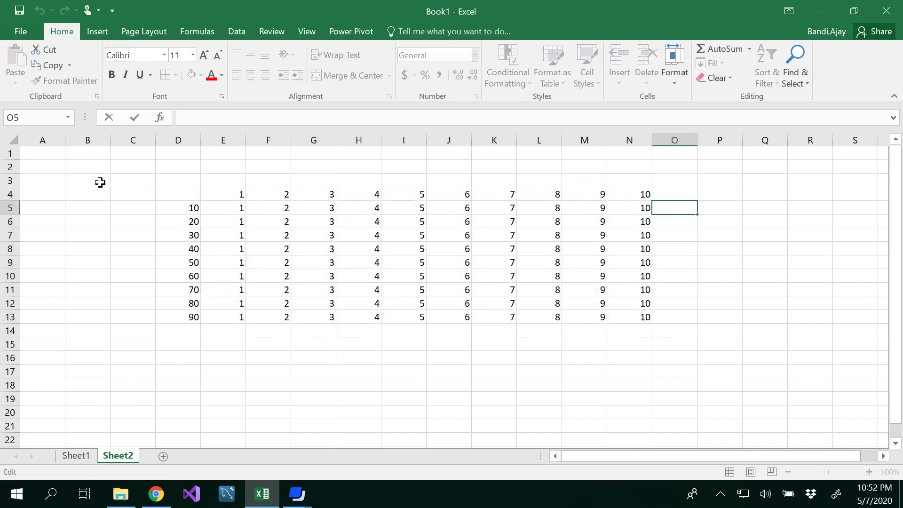
left_click(179, 193)
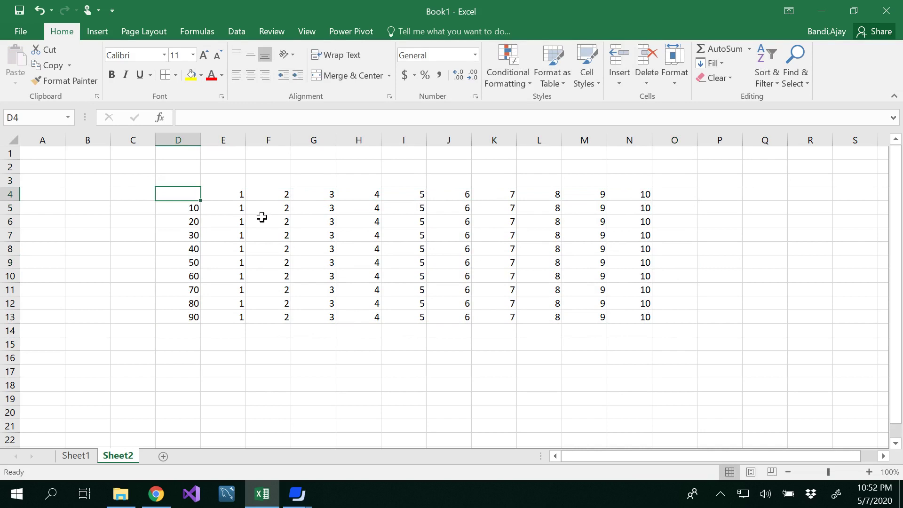
left_click(238, 209)
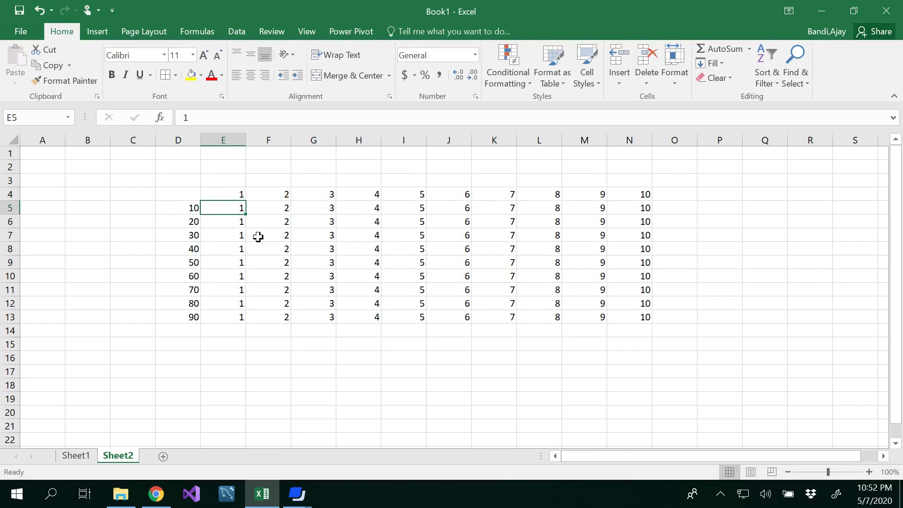
left_click(174, 193)
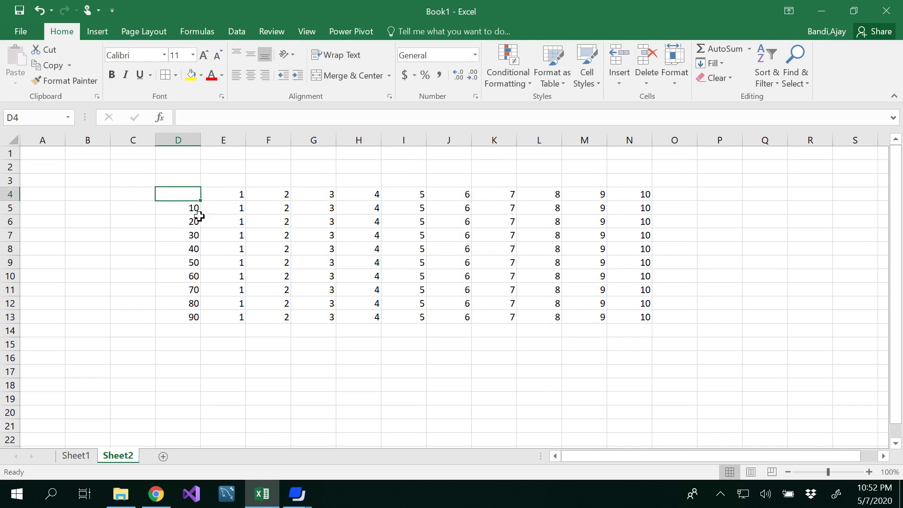
left_click(188, 209)
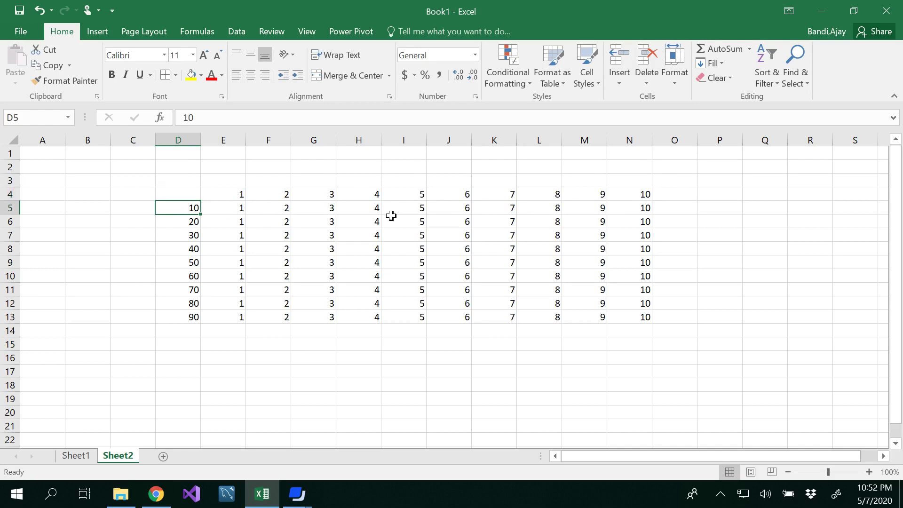
left_click(180, 222)
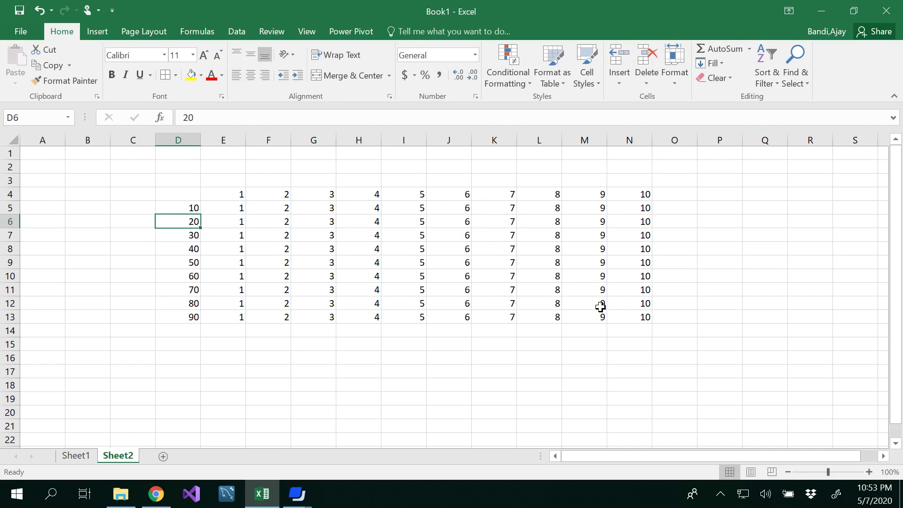
left_click(181, 195)
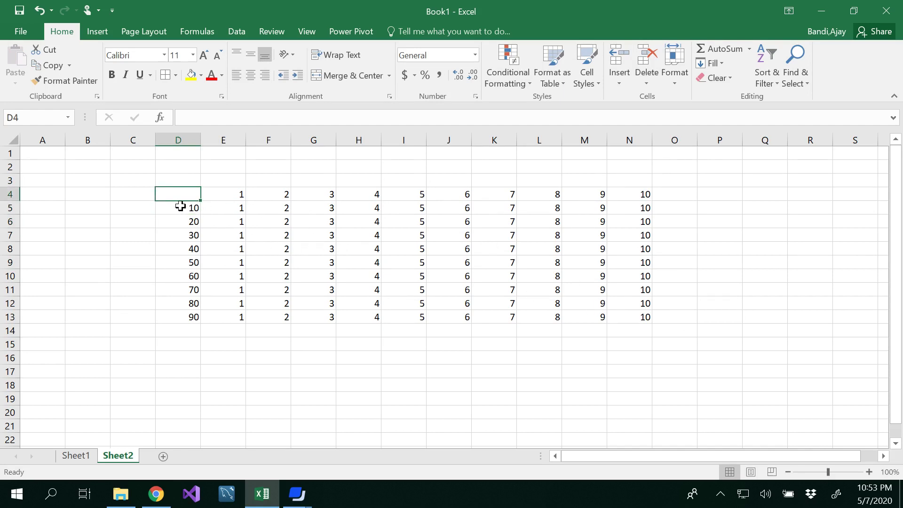
Copy the 10–90 helper values from D5:D13
left_click_drag(180, 207, 184, 317)
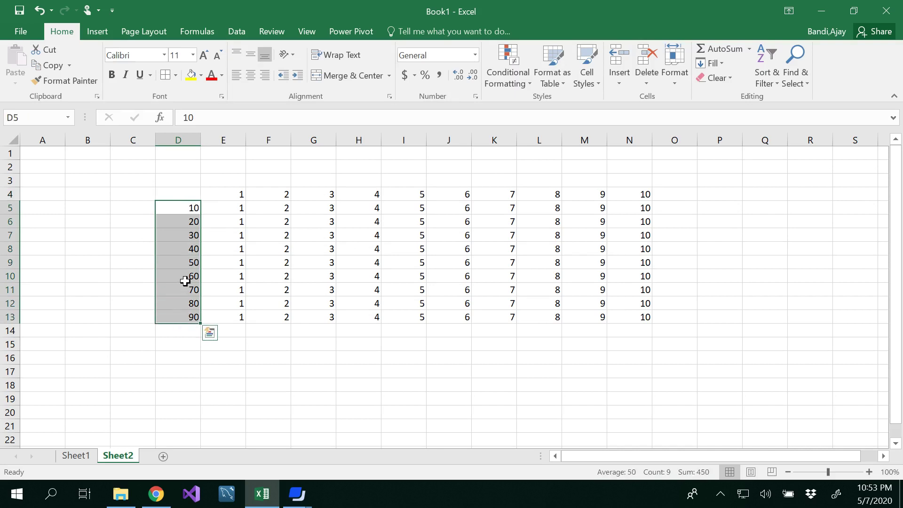
key("ctrl+c")
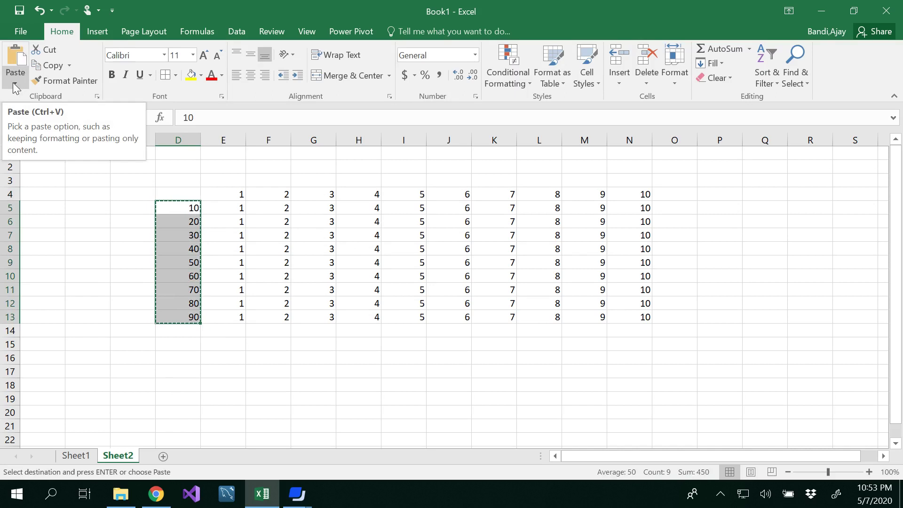
left_click(16, 59)
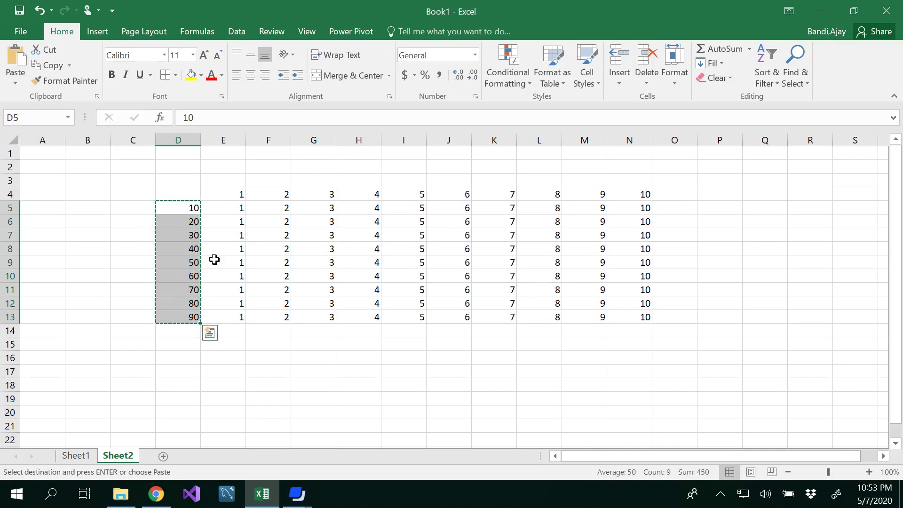
left_click_drag(233, 196, 640, 317)
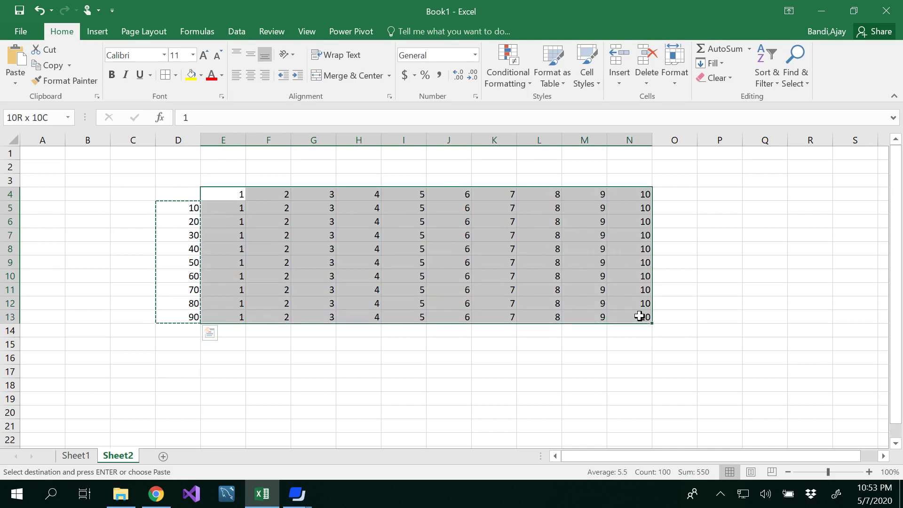
left_click(212, 190)
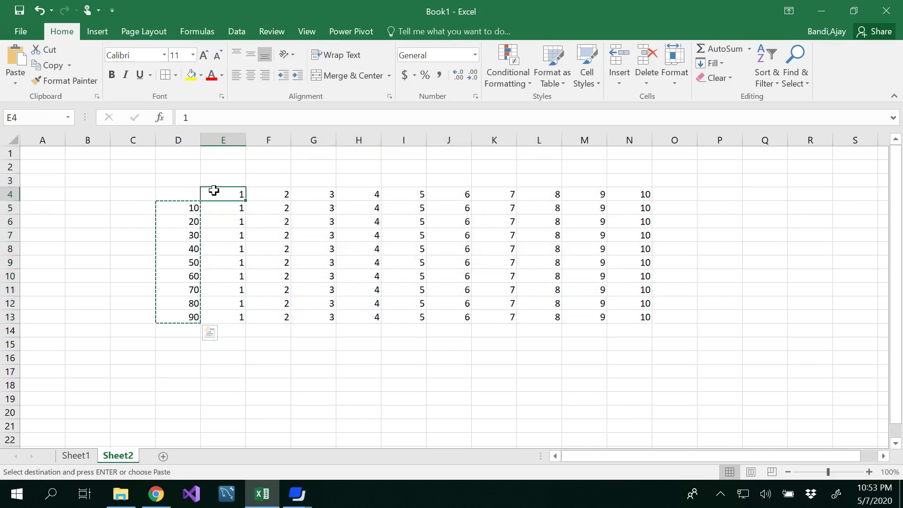
Paste Special with the Add operation onto E5:N13 so the grid runs 11 to 100
left_click(226, 209)
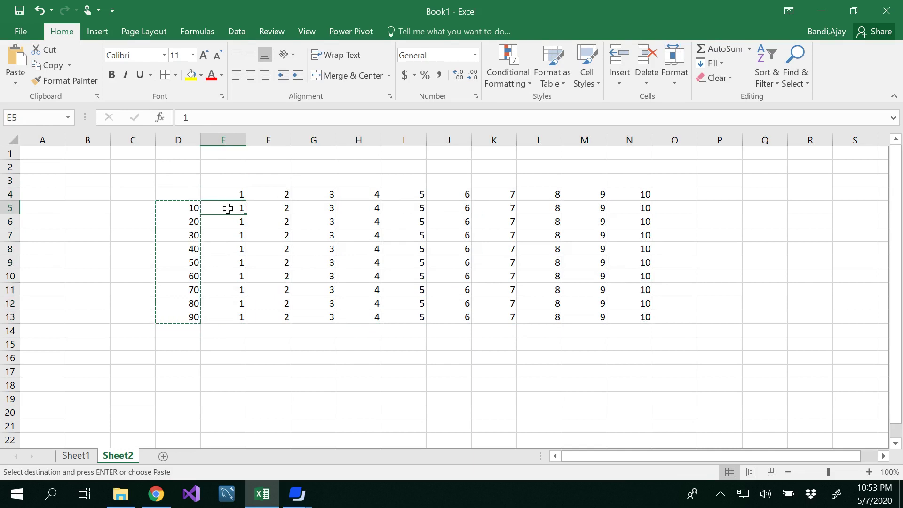
left_click_drag(228, 208, 631, 318)
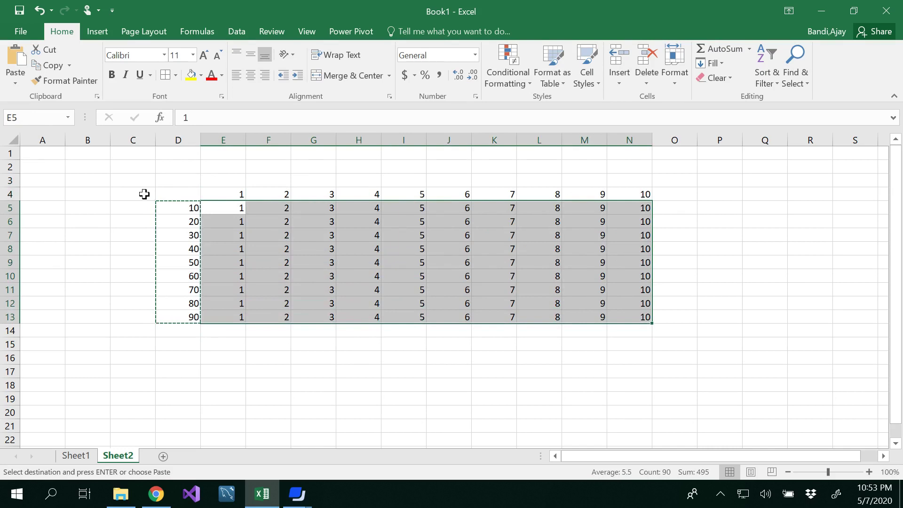
left_click(16, 84)
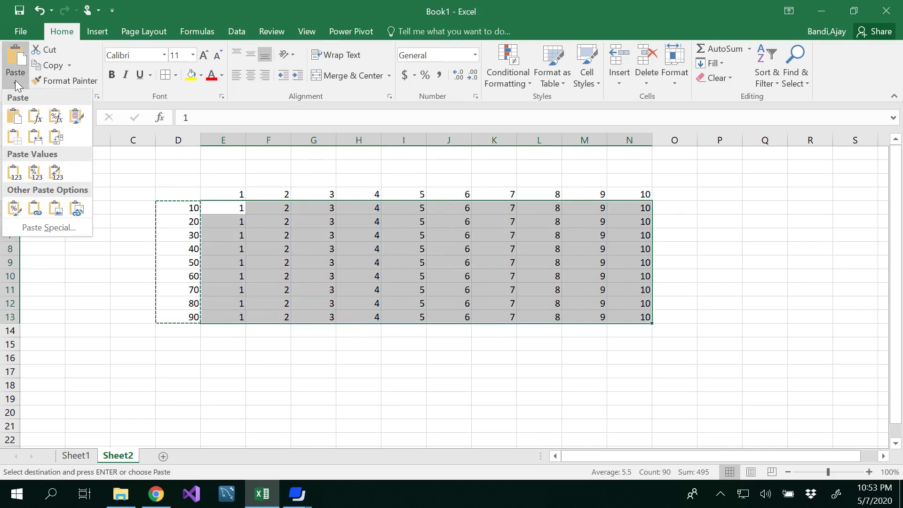
left_click(39, 227)
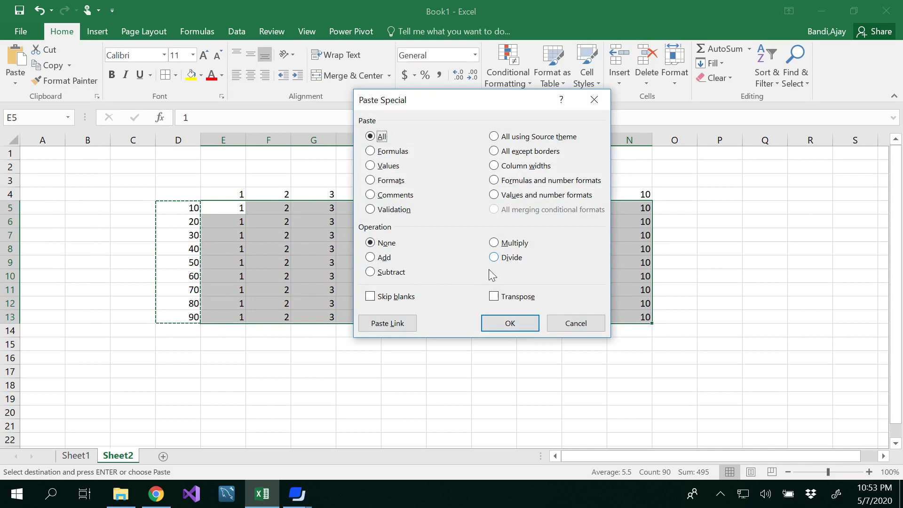
left_click(370, 257)
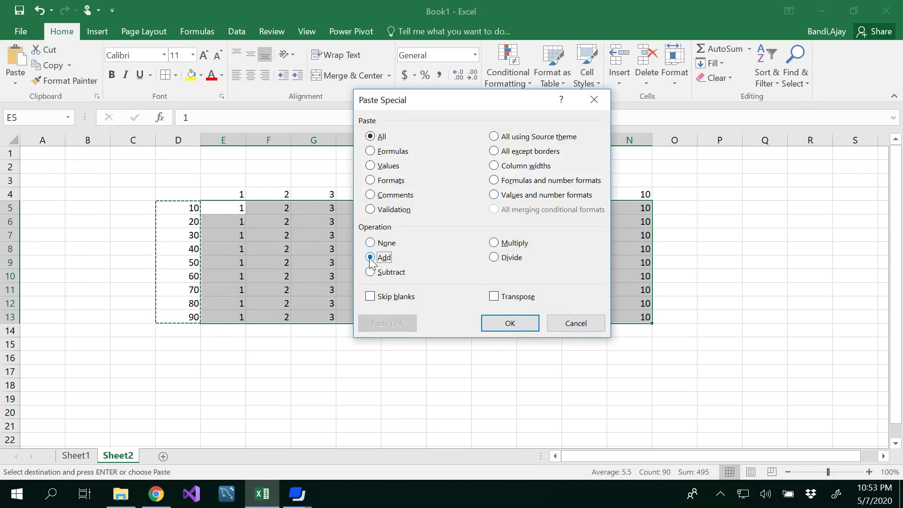
left_click(509, 324)
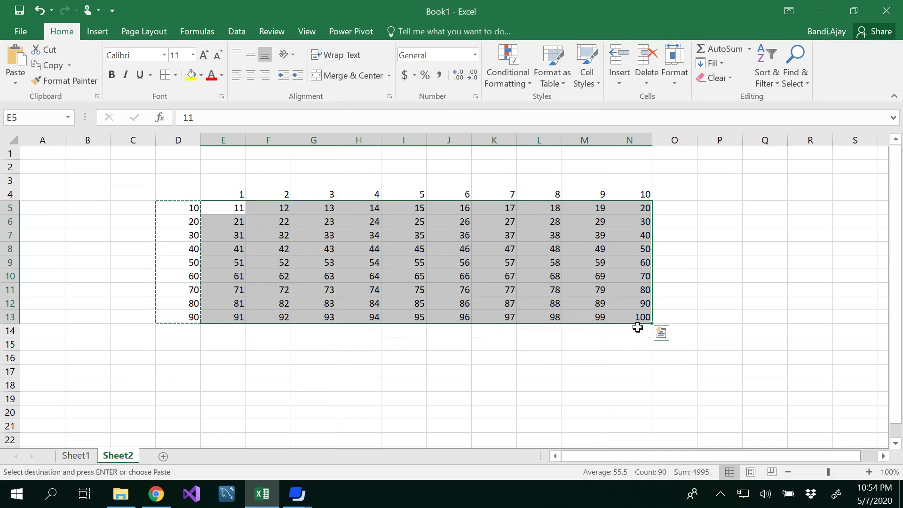
Clear the helper values 10–90 from D5:D13
left_click(670, 315)
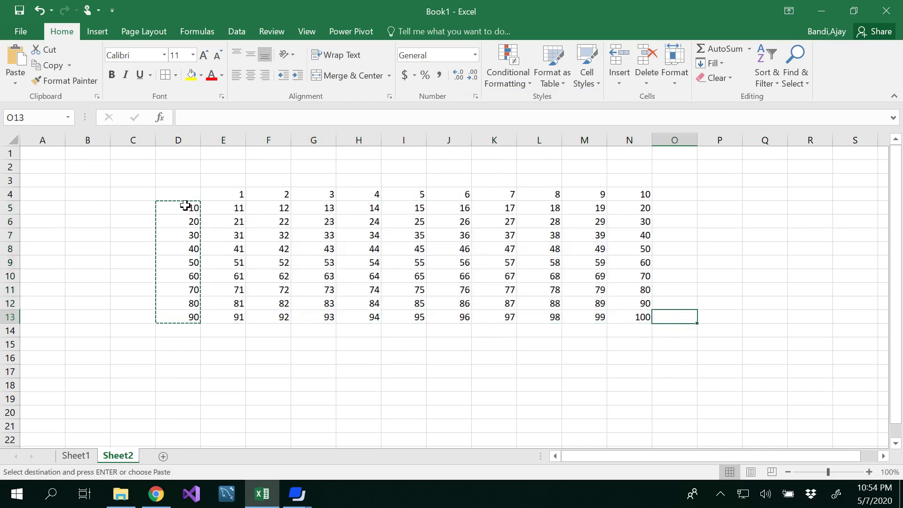
left_click(134, 200)
left_click(186, 195)
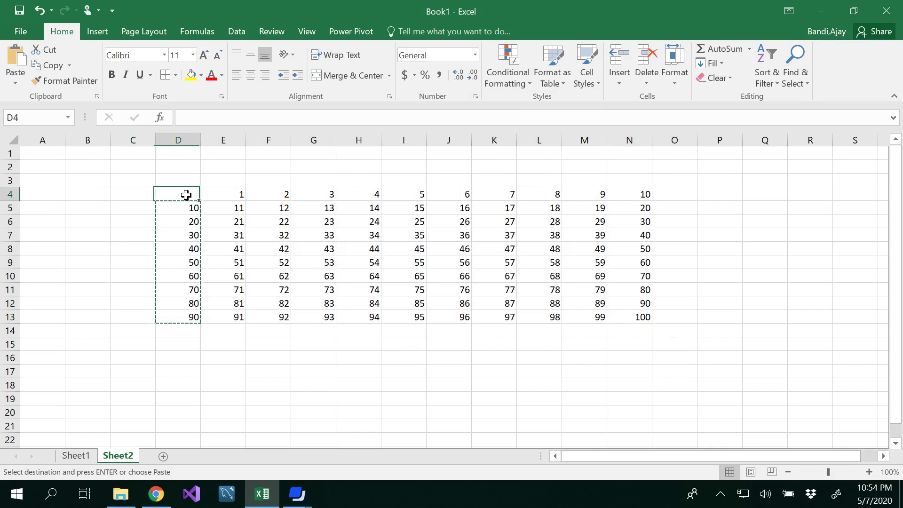
left_click_drag(183, 205, 180, 318)
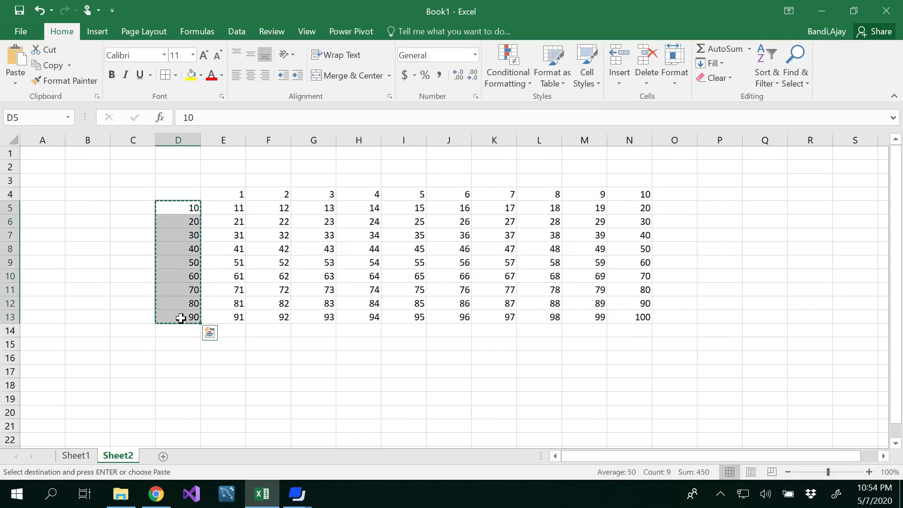
key("Delete")
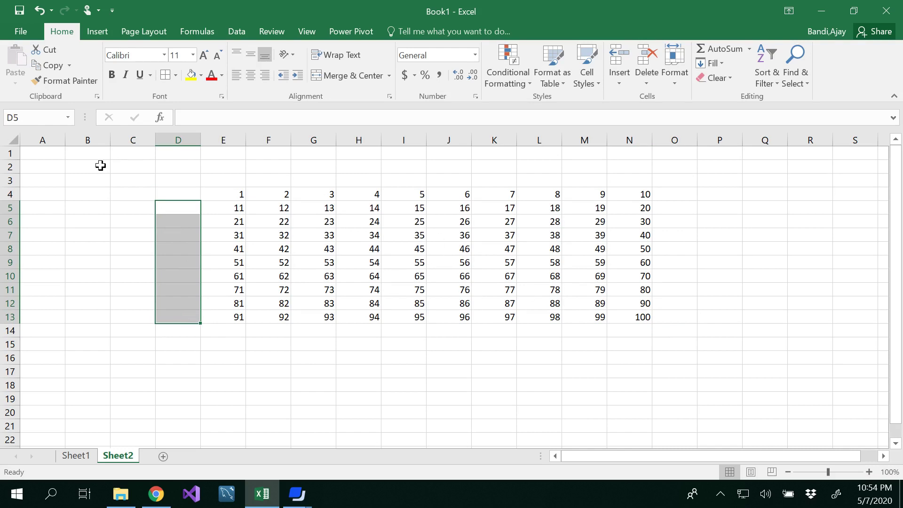
Enter 100 in A2 and copy it
left_click(57, 169)
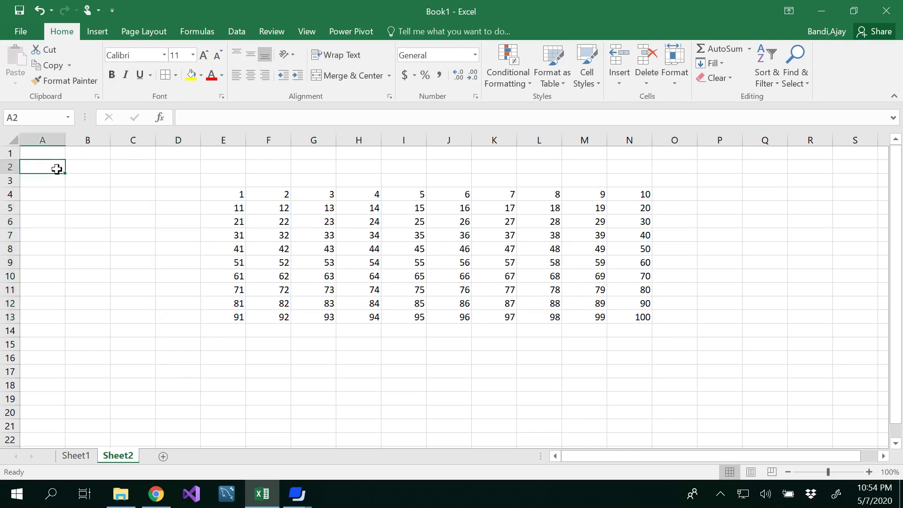
type("100")
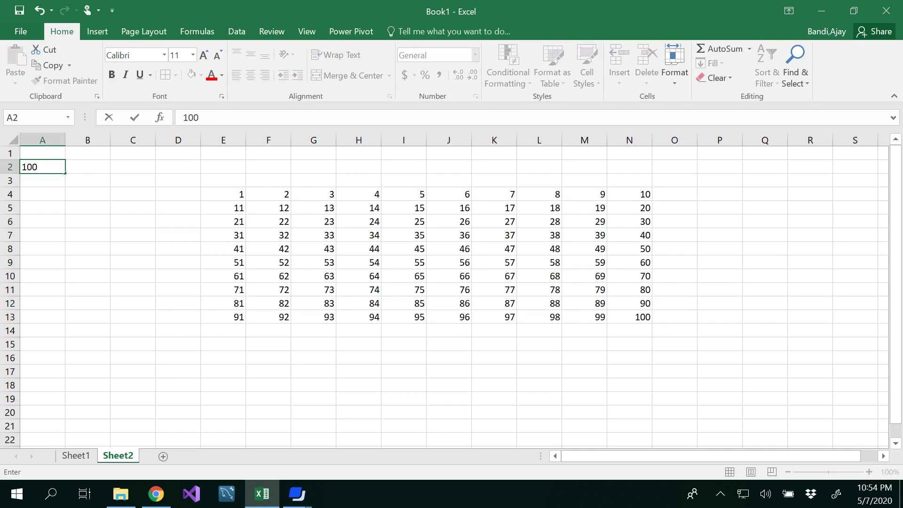
left_click(95, 169)
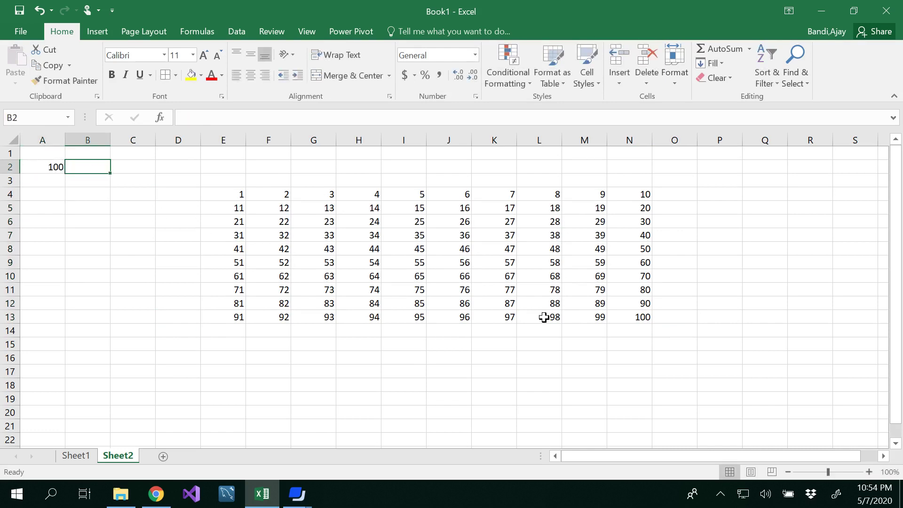
left_click(49, 168)
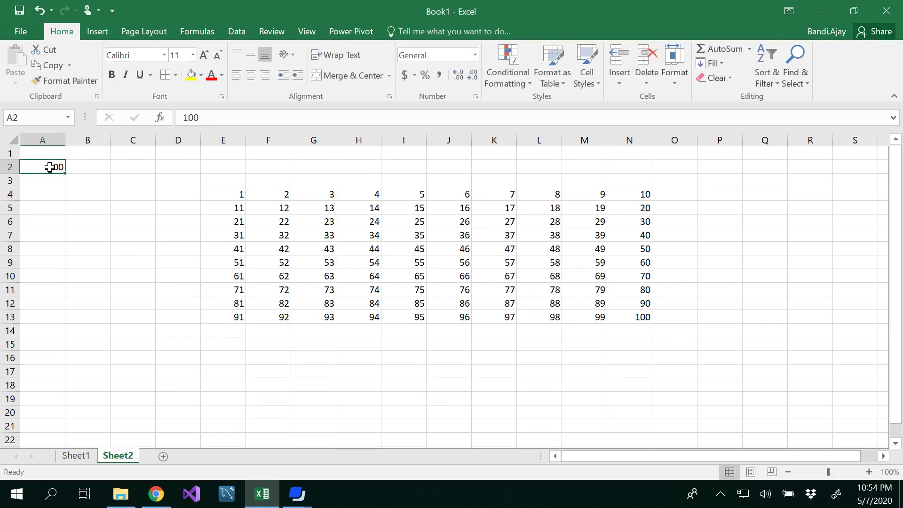
key("ctrl+c")
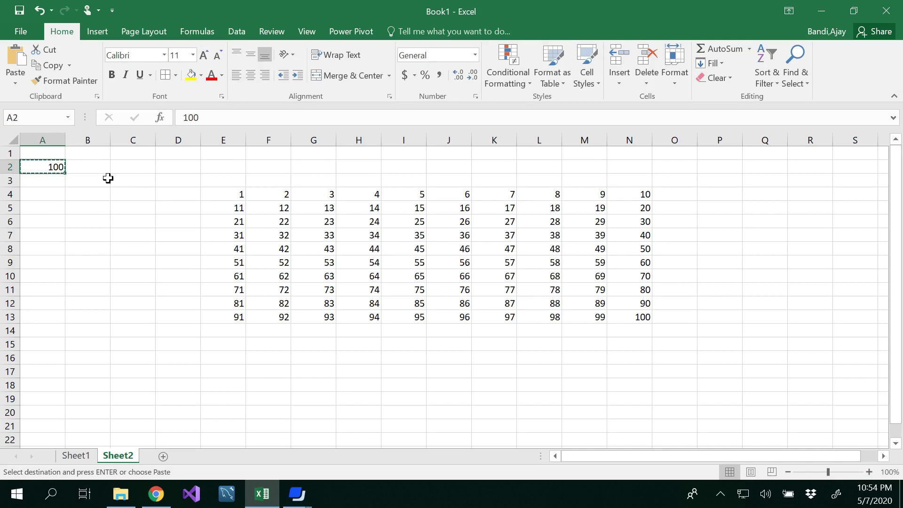
Divide the E4:N13 grid by 100 via Paste Special and apply Percent Style
left_click(226, 192)
left_click_drag(227, 192, 633, 321)
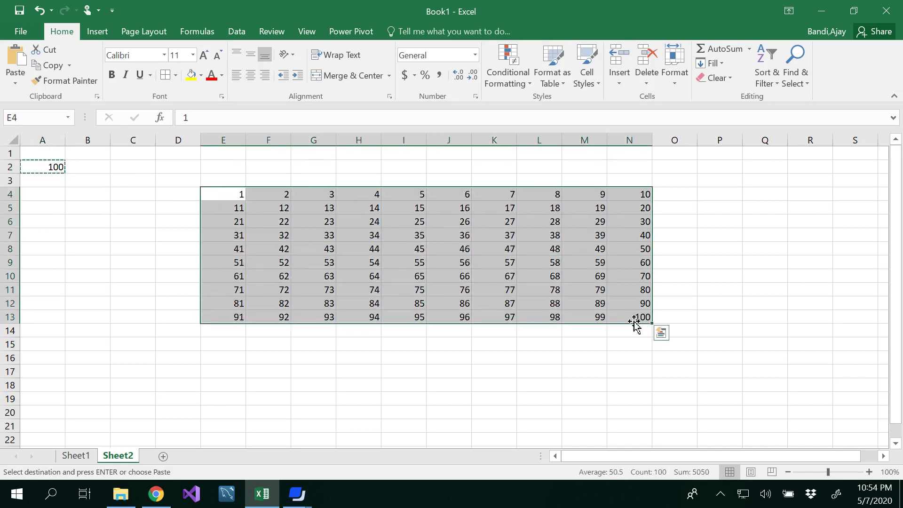
left_click(14, 83)
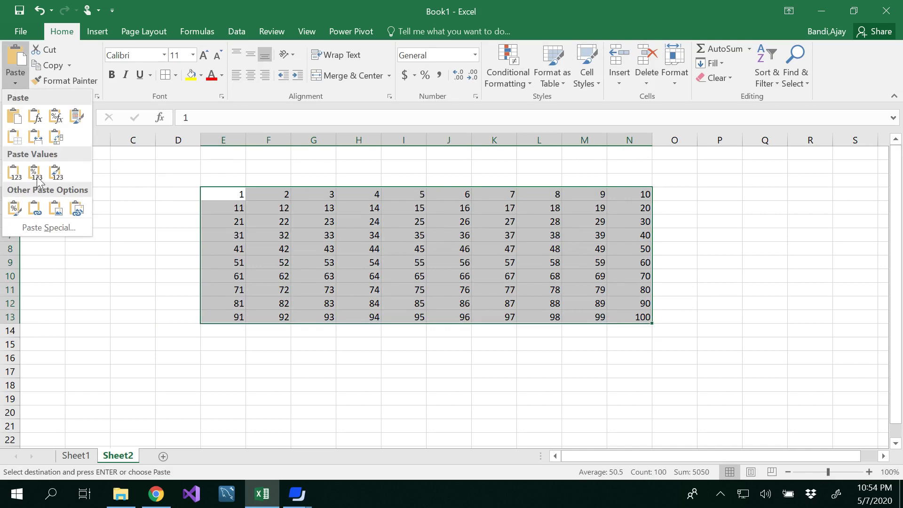
left_click(55, 227)
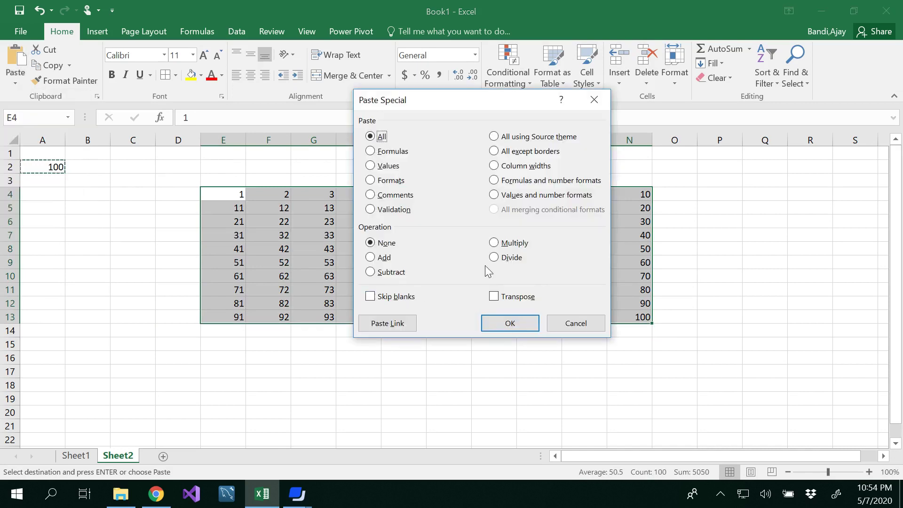
left_click(494, 258)
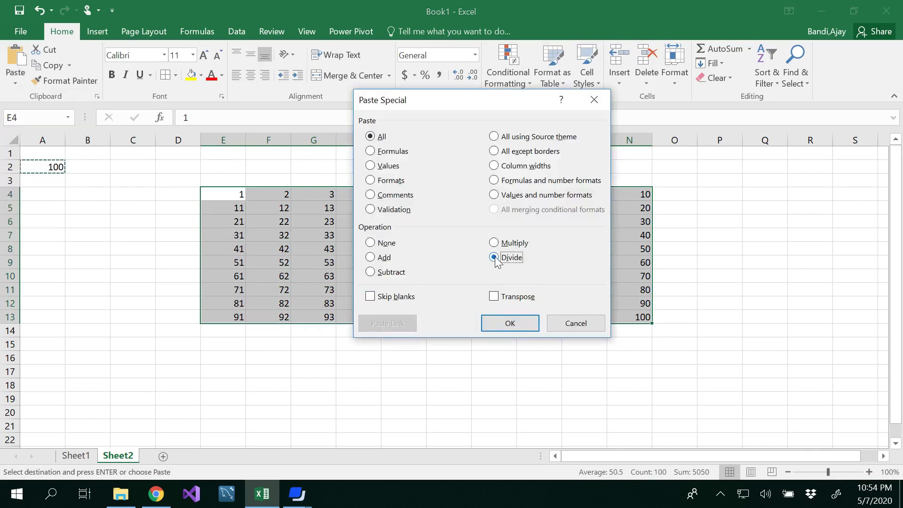
left_click(507, 323)
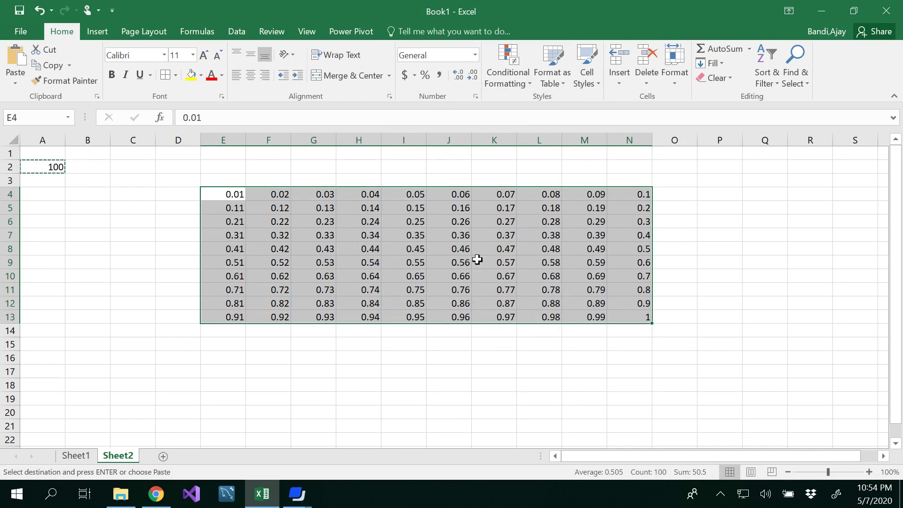
left_click(425, 75)
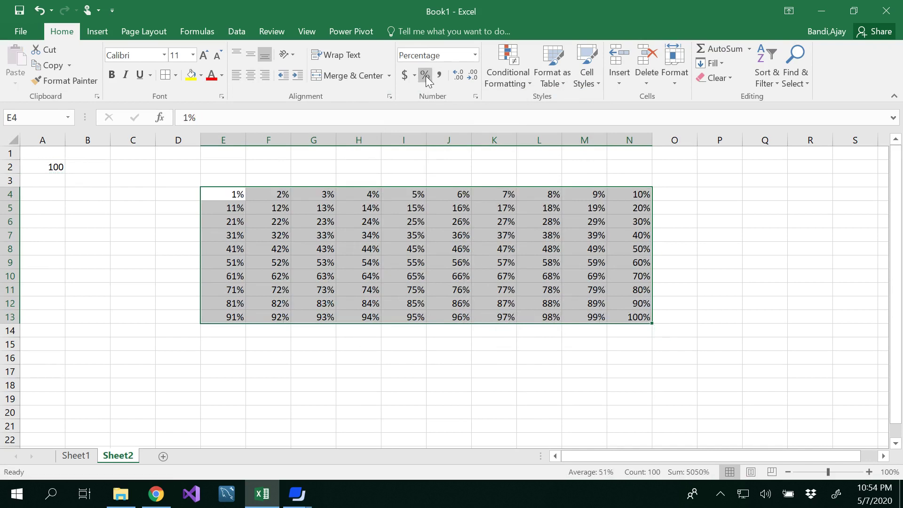
left_click(44, 166)
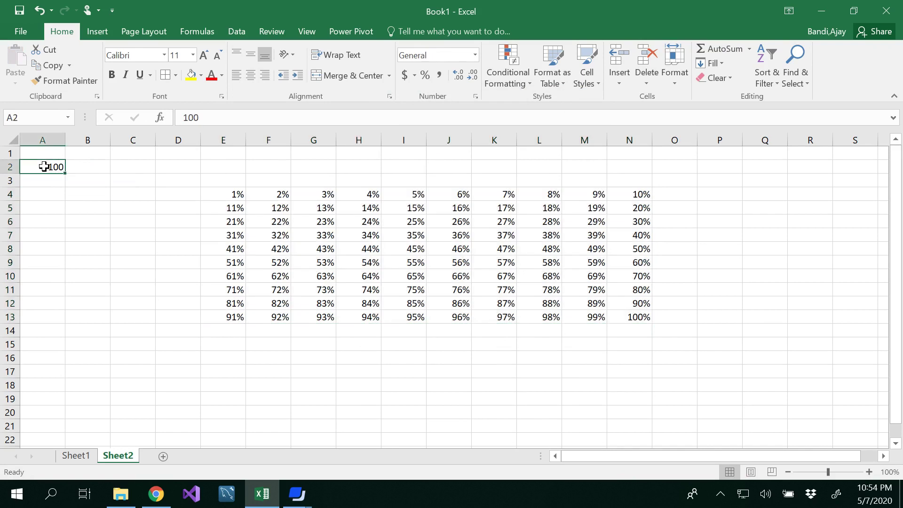
Replace A2 with the label 'Enter your choice:' and widen column A to fit
key("Delete")
type("Enter the")
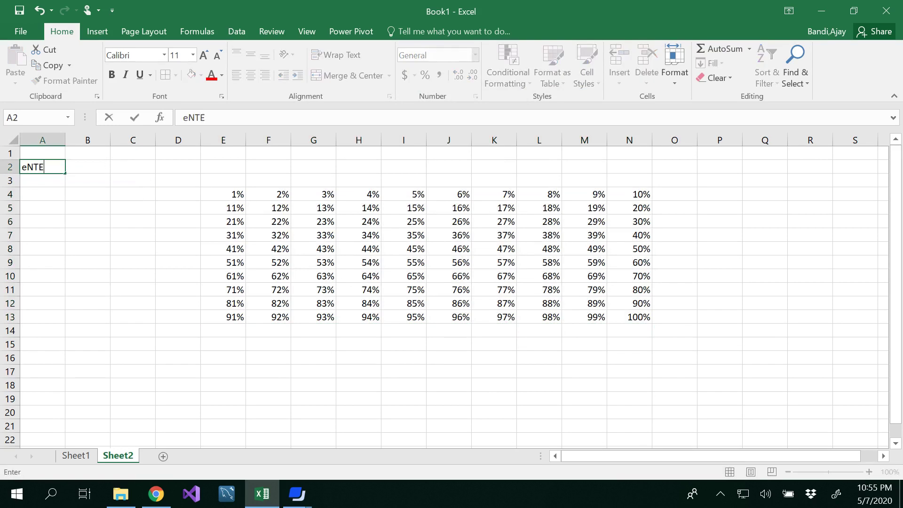
key("BackSpace")
key("BackSpace")
type("y7")
type("our choice")
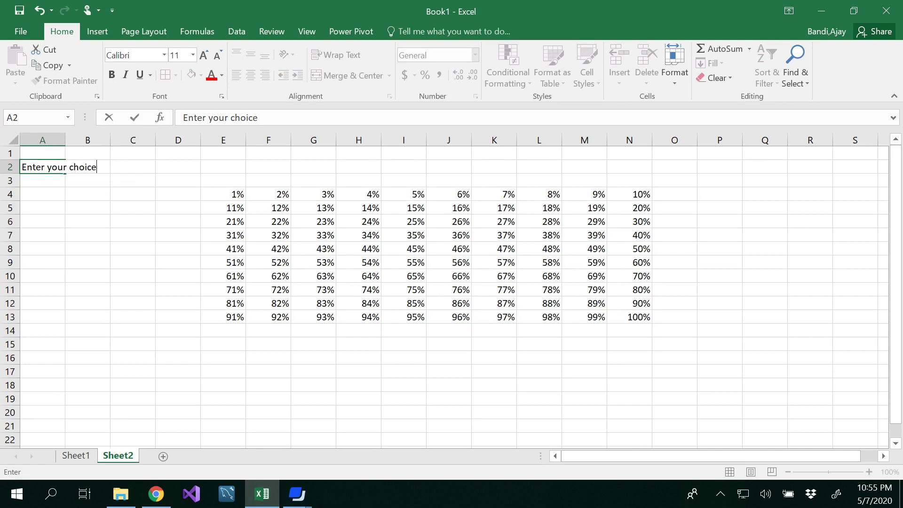
type(":")
left_click(104, 196)
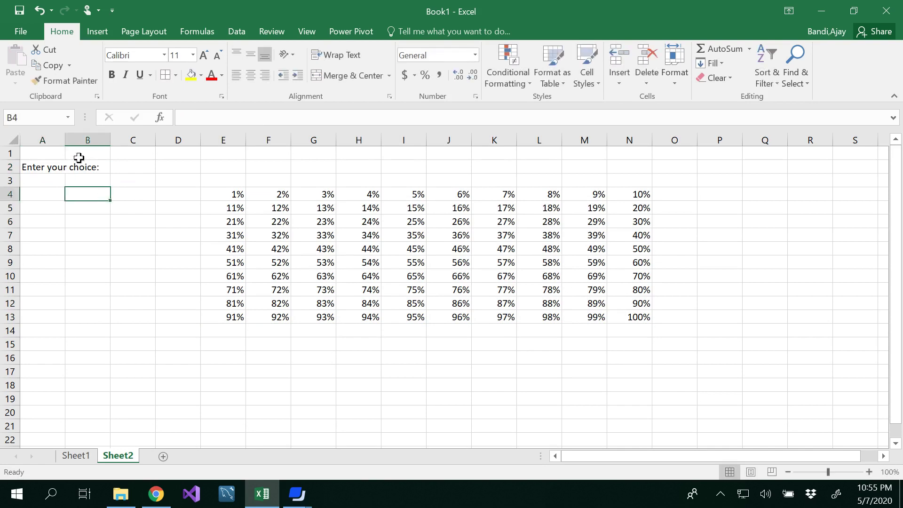
double_click(64, 141)
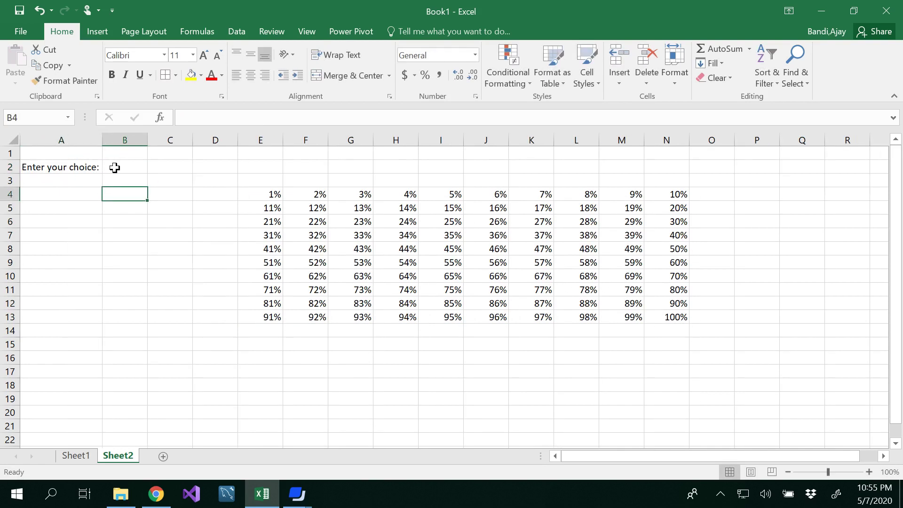
Format B2 as a percentage, enter 42, and remove both decimal places
left_click(130, 169)
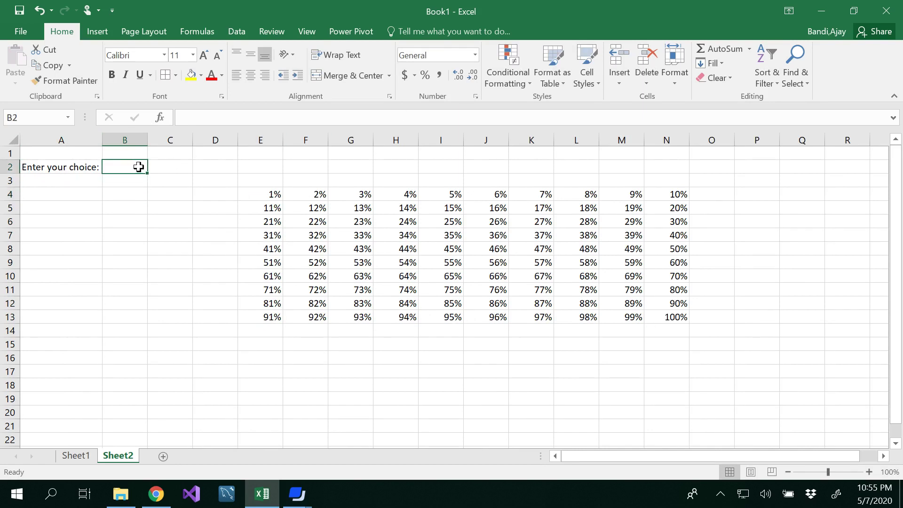
left_click(474, 55)
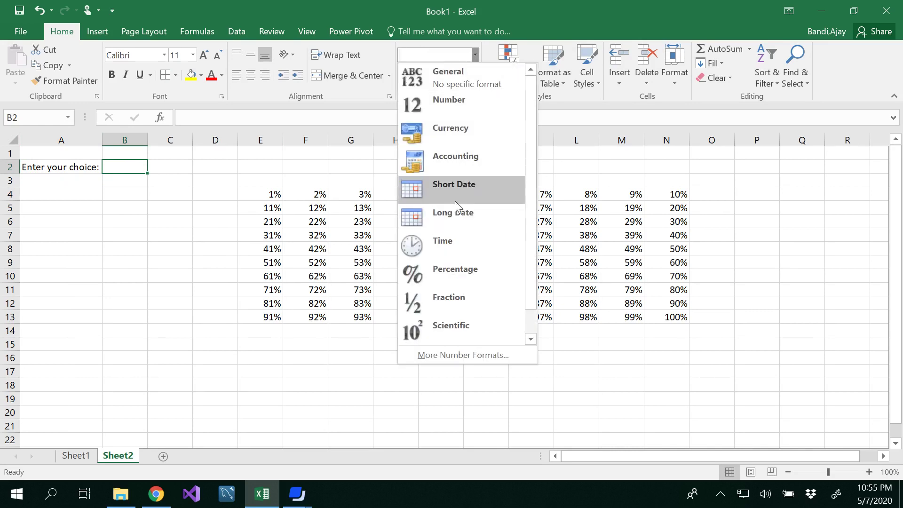
left_click(455, 269)
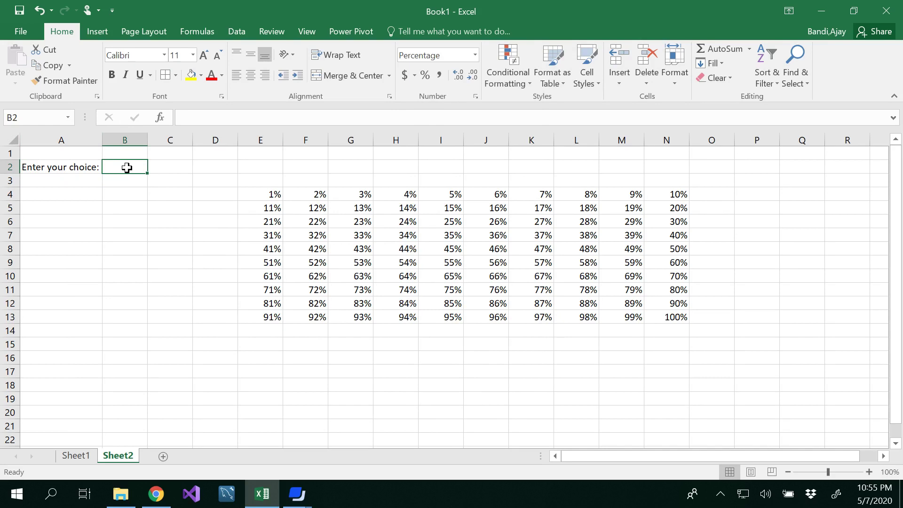
type("42")
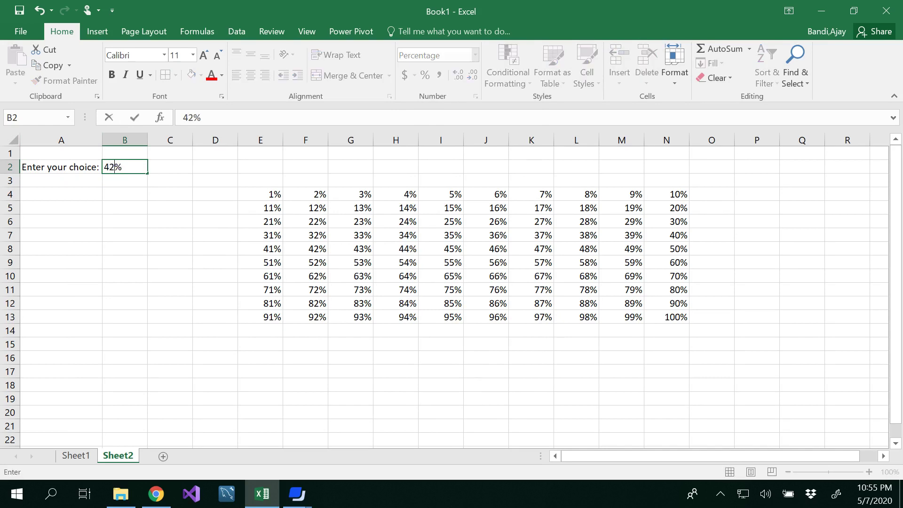
left_click(177, 167)
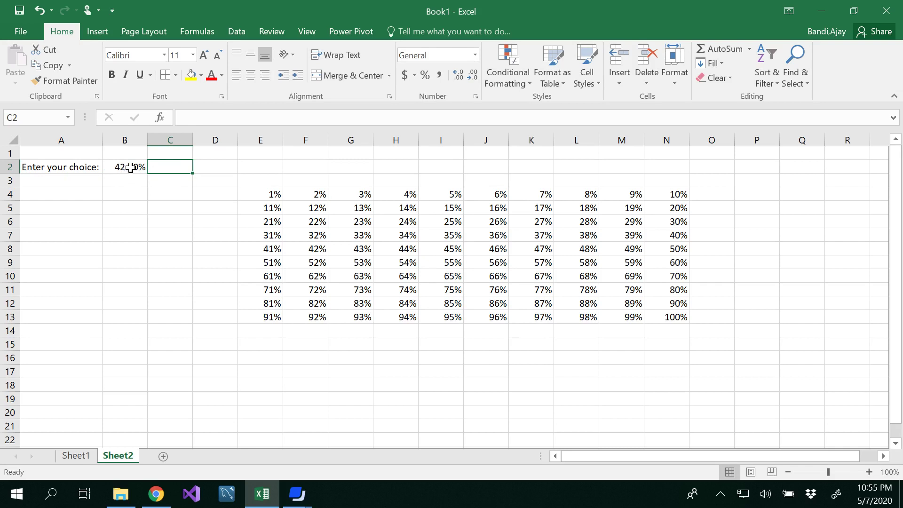
left_click(129, 168)
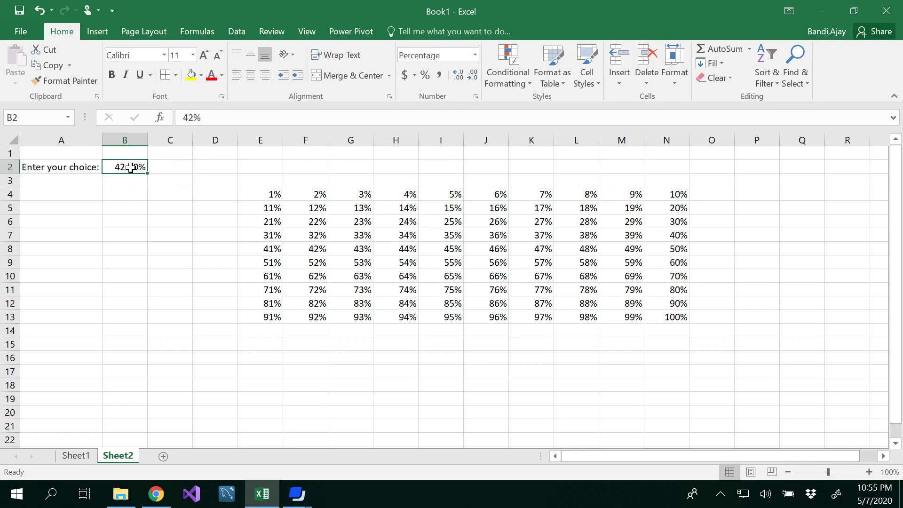
left_click(474, 77)
left_click(474, 77)
Select the 1%–100% grid E4:N13 and start a new conditional formatting rule
left_click(135, 184)
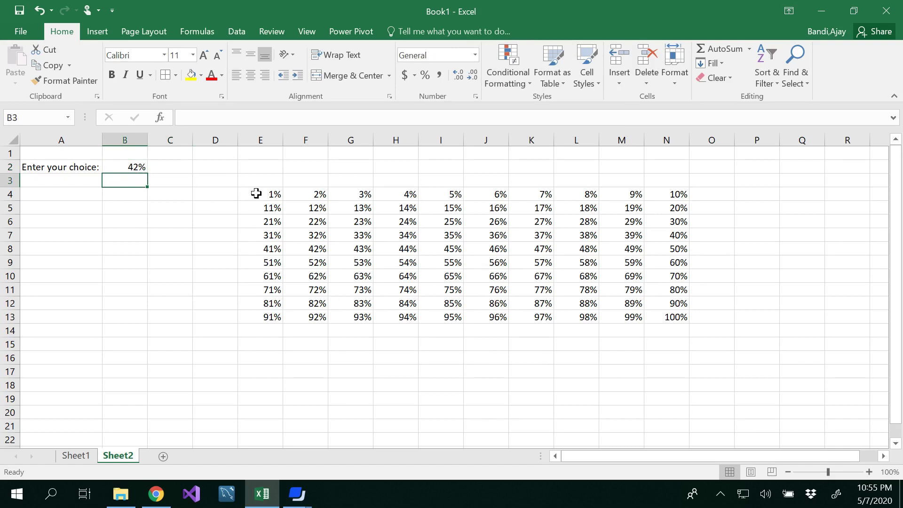
left_click_drag(256, 194, 665, 323)
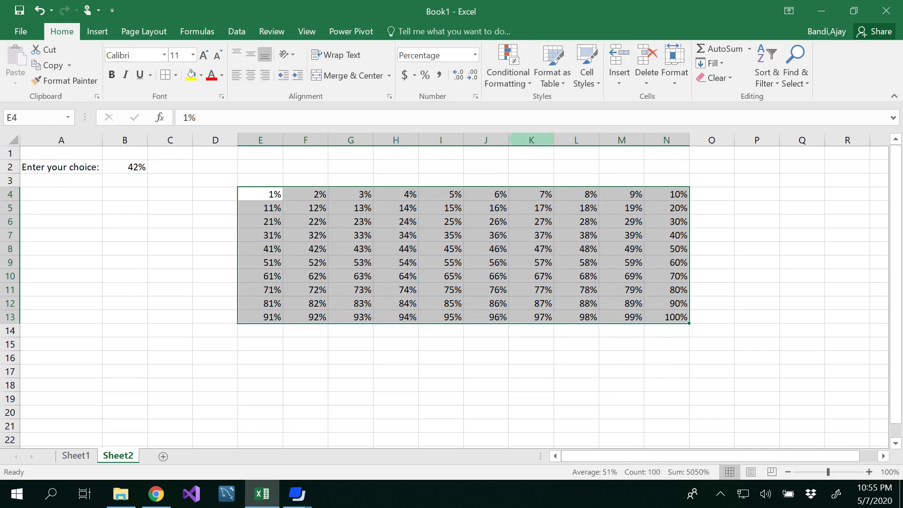
left_click(517, 83)
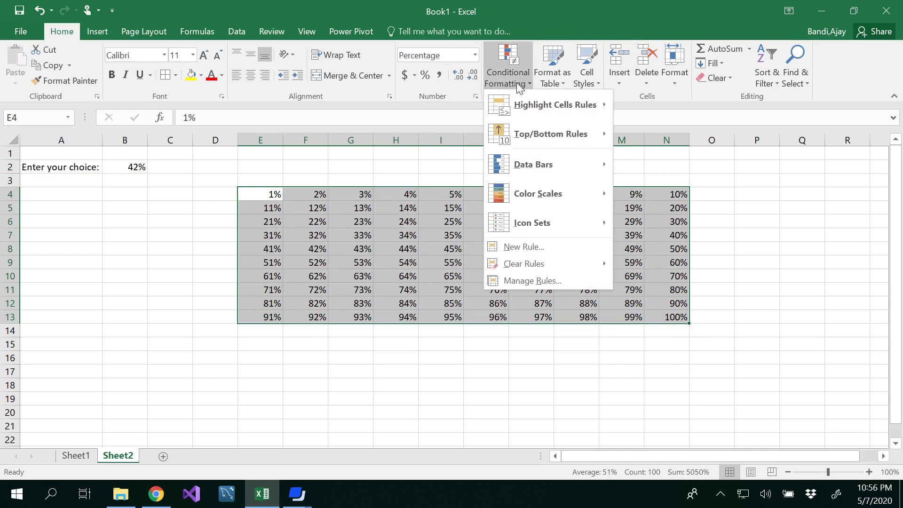
left_click(543, 247)
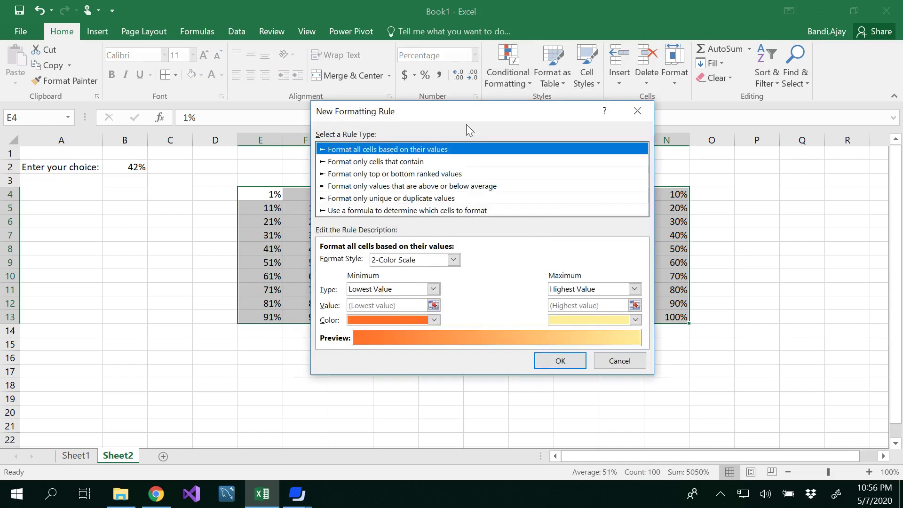
left_click_drag(484, 114, 477, 353)
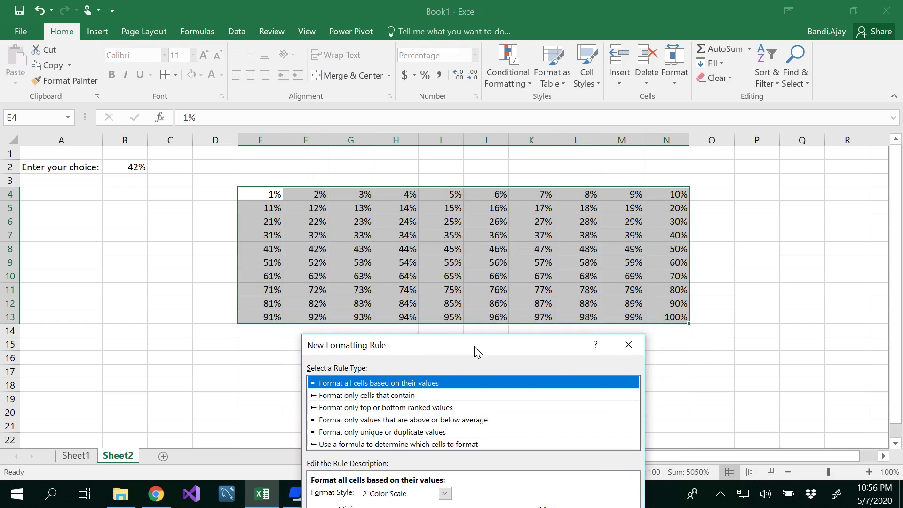
left_click_drag(475, 346, 486, 128)
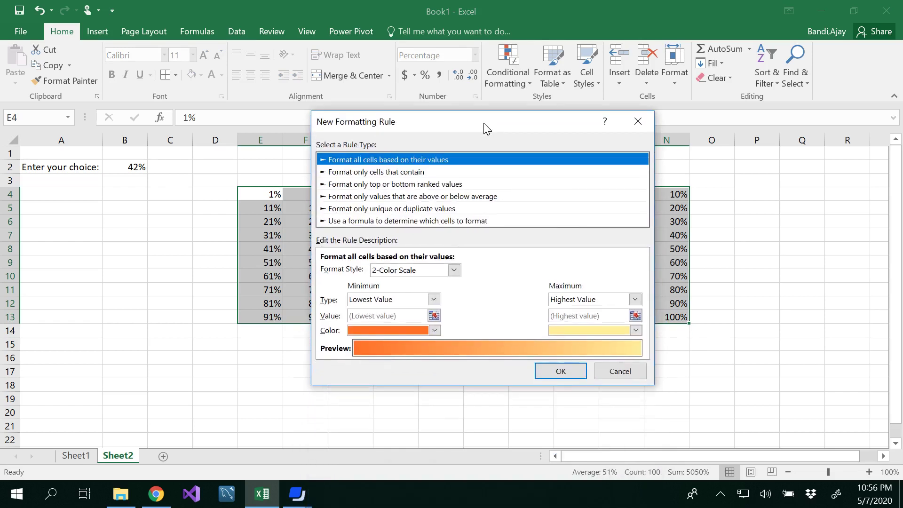
Set the rule to format cell values less than or equal to =$B$2, then bring up its formatting choices
left_click(364, 172)
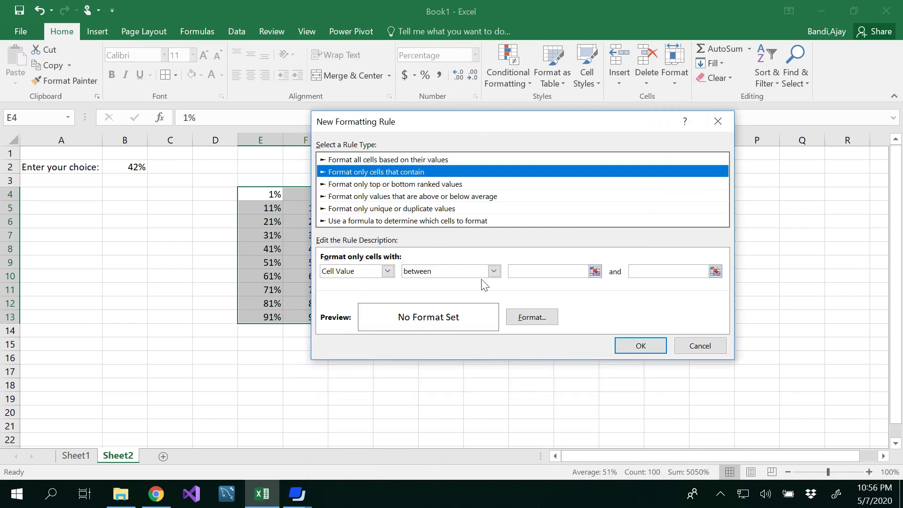
left_click(494, 271)
left_click(455, 354)
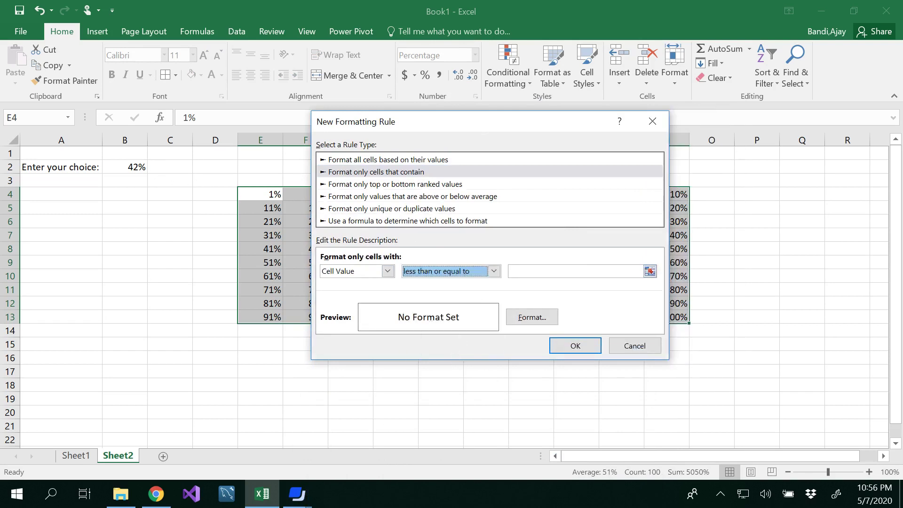
left_click(650, 272)
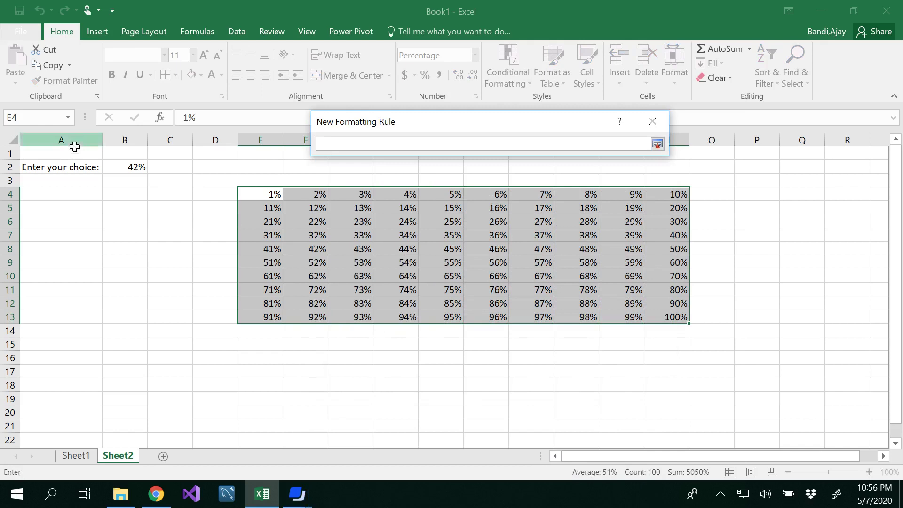
left_click(133, 169)
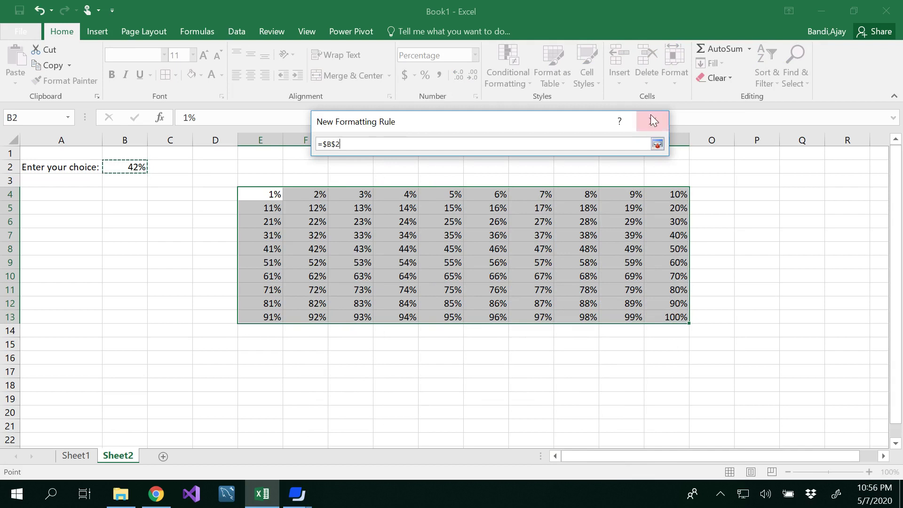
left_click(658, 144)
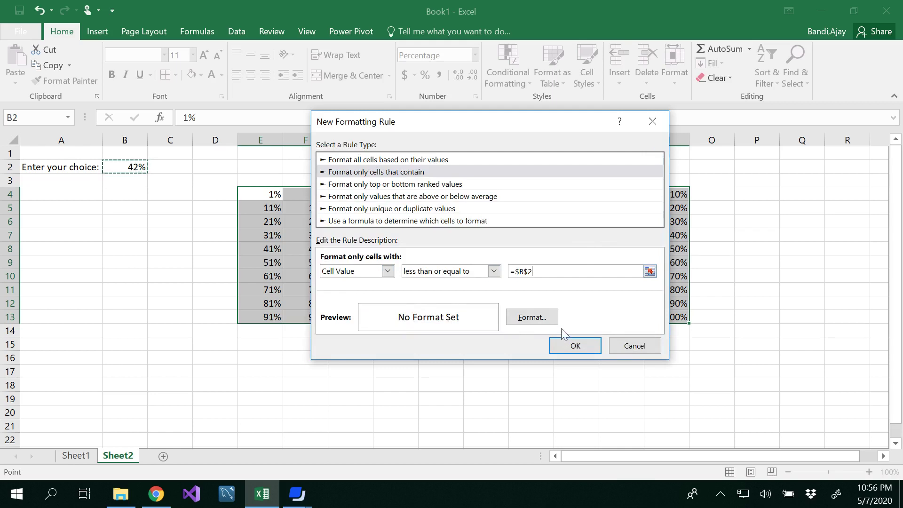
left_click(529, 319)
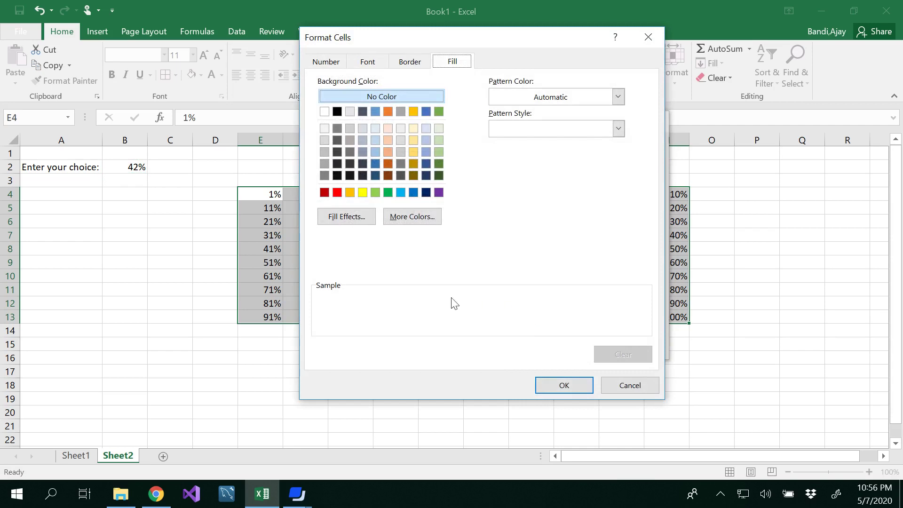
Pick a gold fill and apply the rule, so 1% through 42% turn gold
left_click(351, 193)
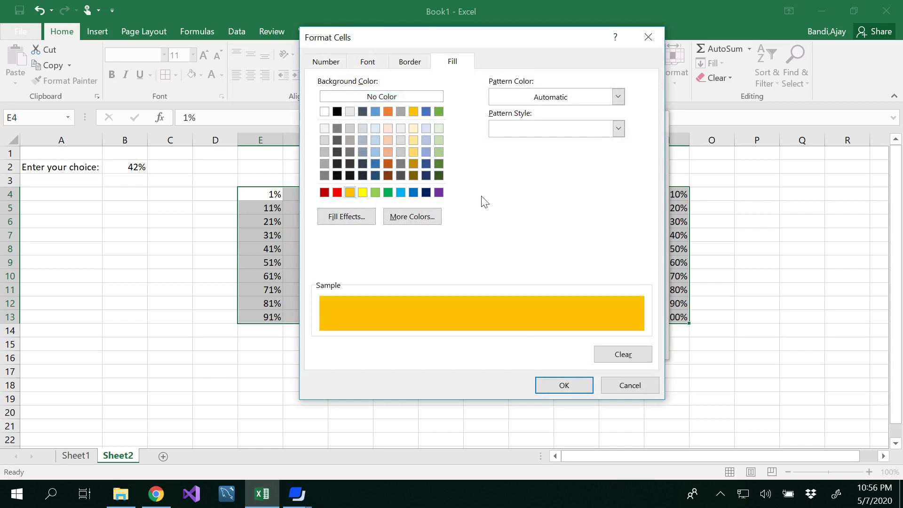
left_click(567, 385)
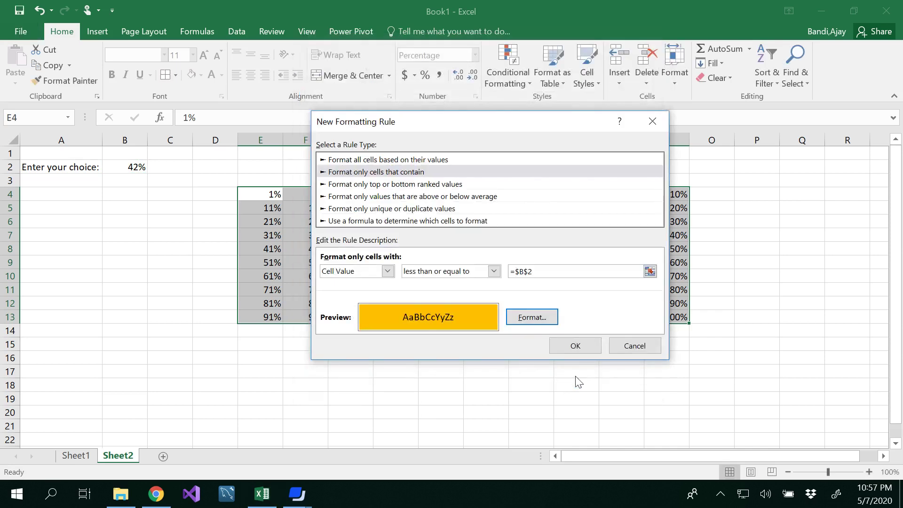
left_click(575, 346)
left_click(714, 268)
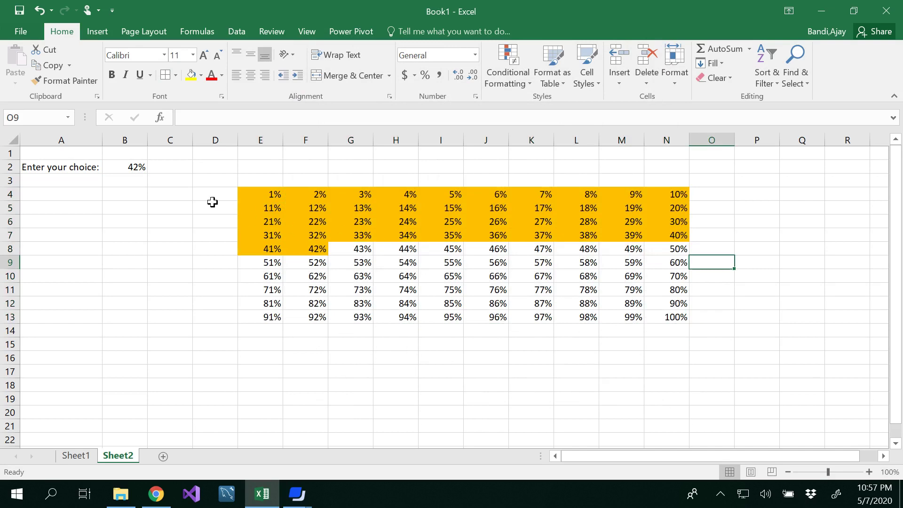
Apply All Borders to every cell of the E4:N13 grid
left_click(256, 195)
left_click_drag(256, 195, 662, 311)
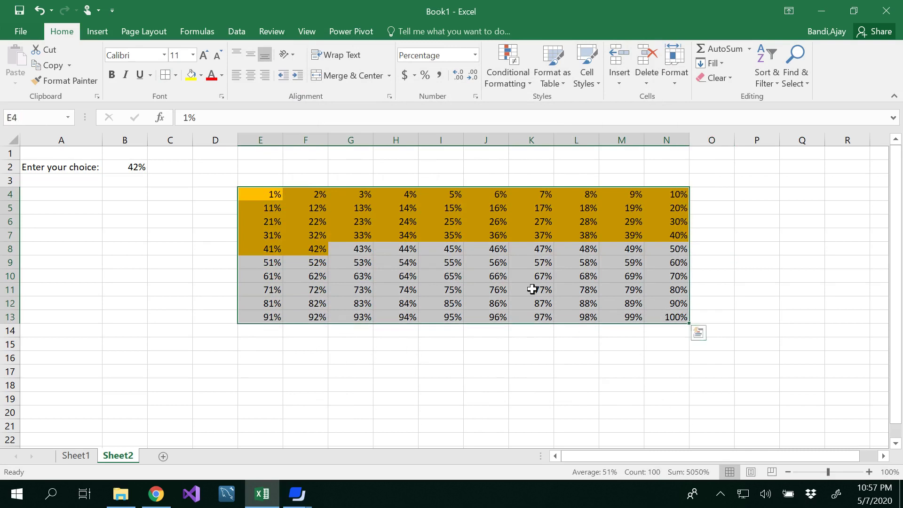
left_click(175, 76)
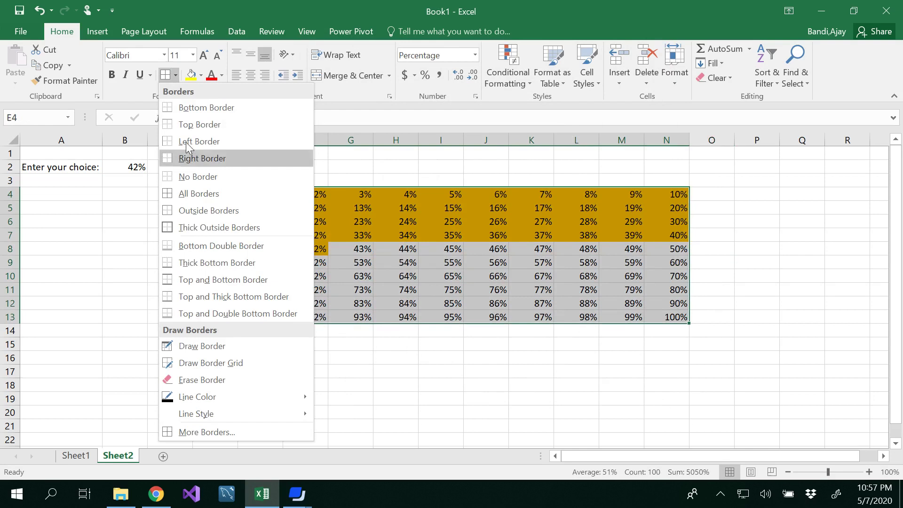
left_click(127, 217)
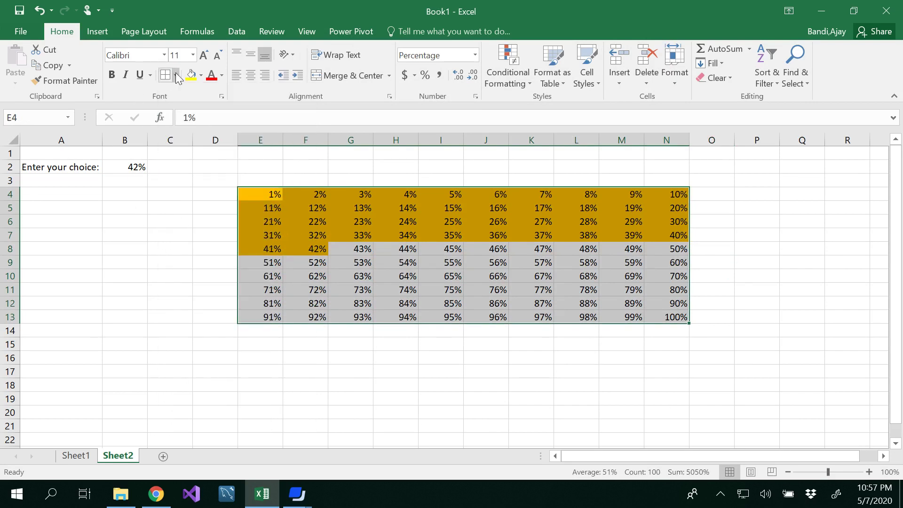
left_click(177, 75)
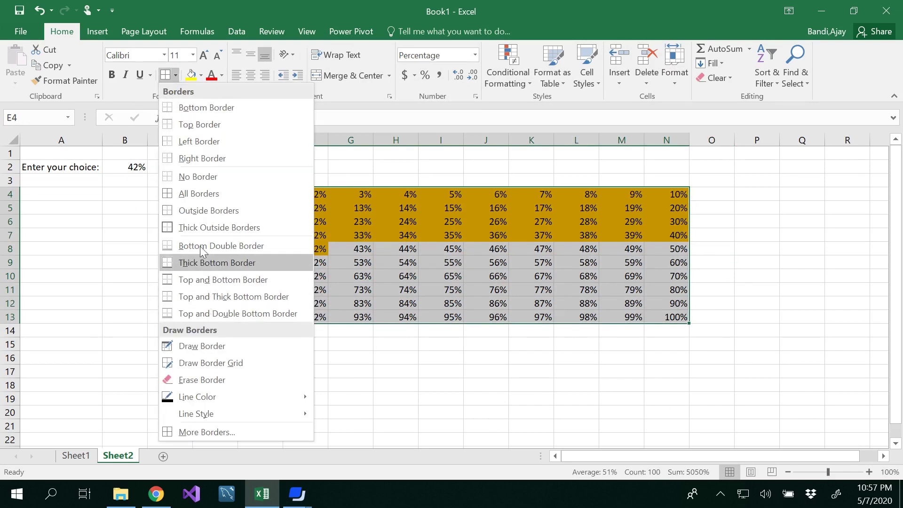
left_click(194, 193)
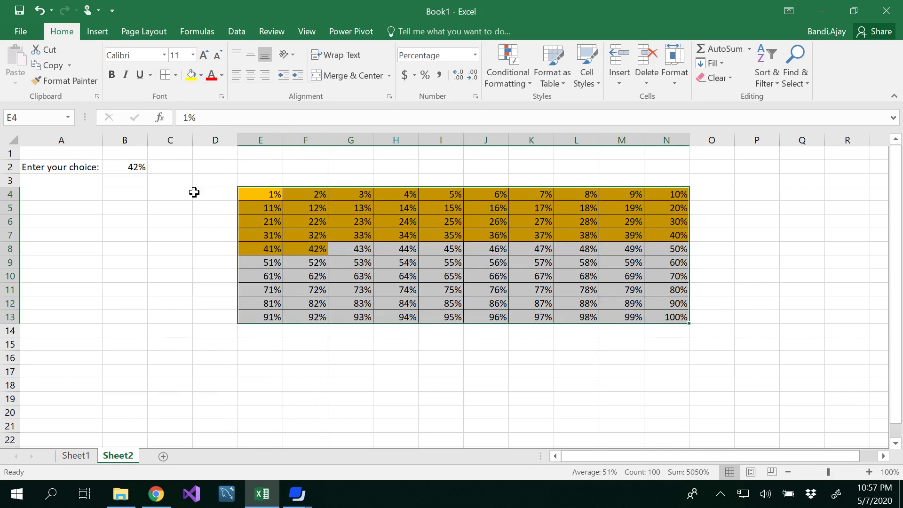
left_click(701, 257)
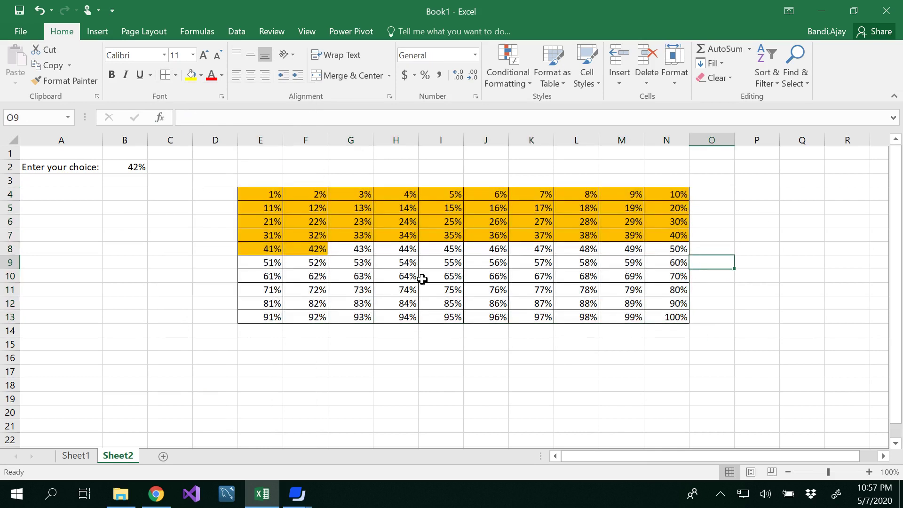
left_click(84, 456)
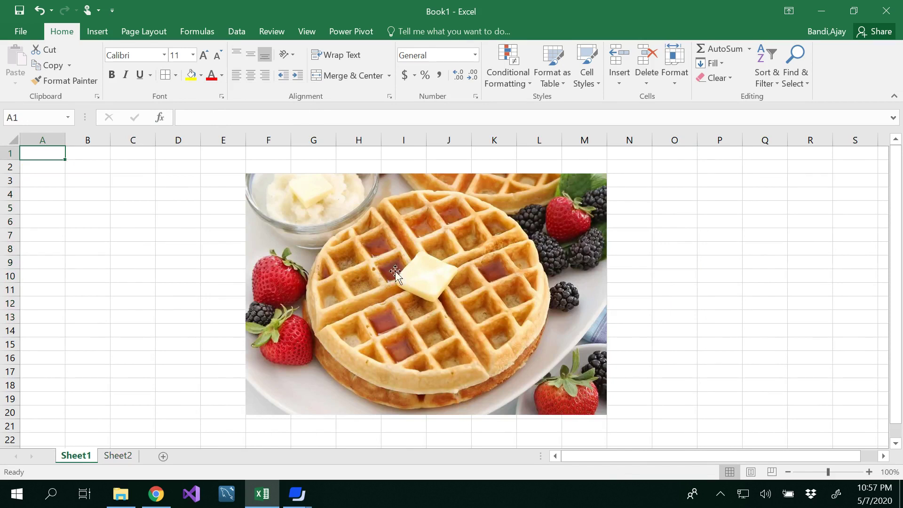
left_click(117, 456)
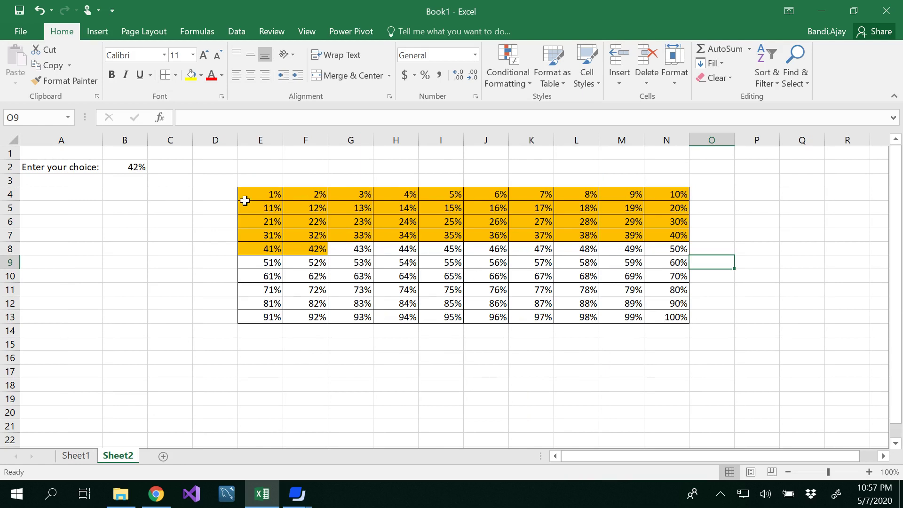
Give E4:N13 the custom number format ;;; so the percentages are hidden
left_click_drag(245, 200, 656, 314)
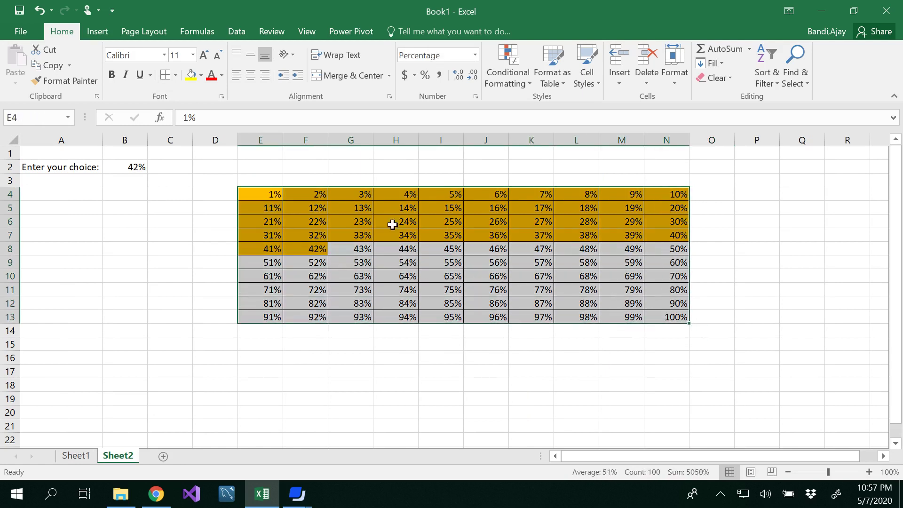
right_click(311, 215)
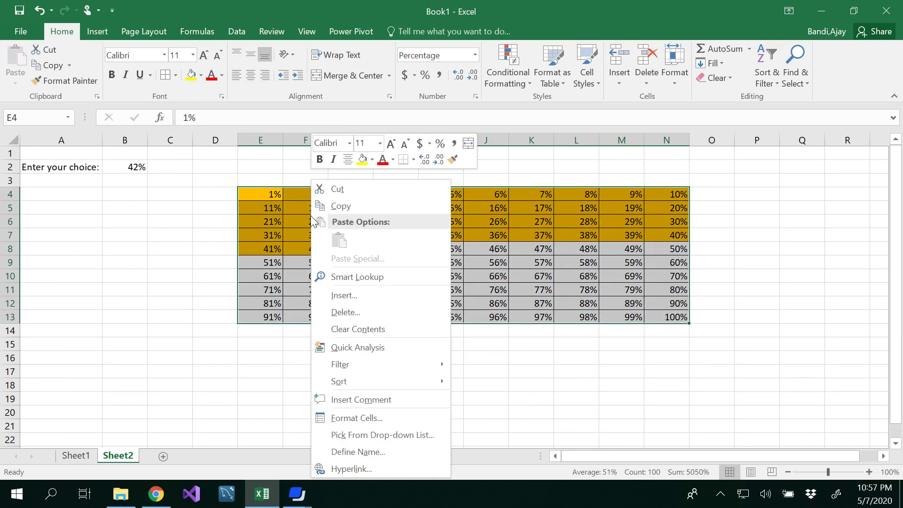
left_click(367, 418)
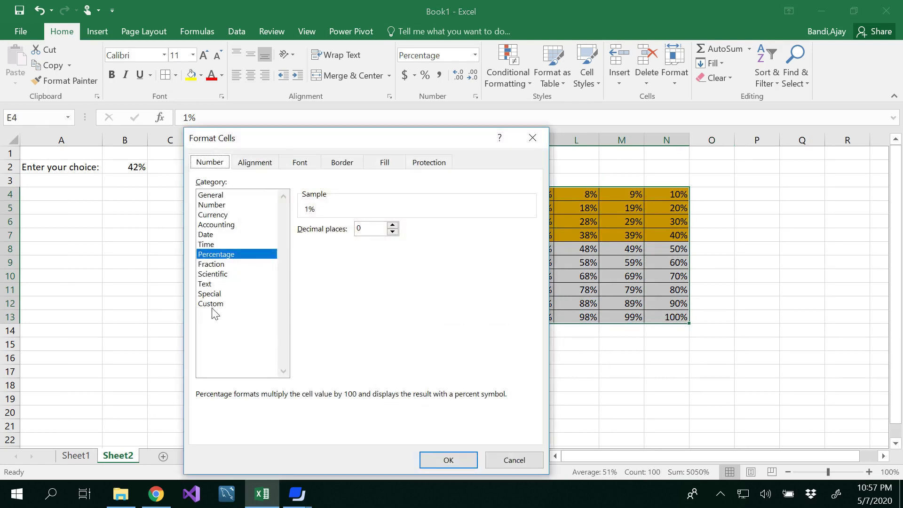
left_click(212, 304)
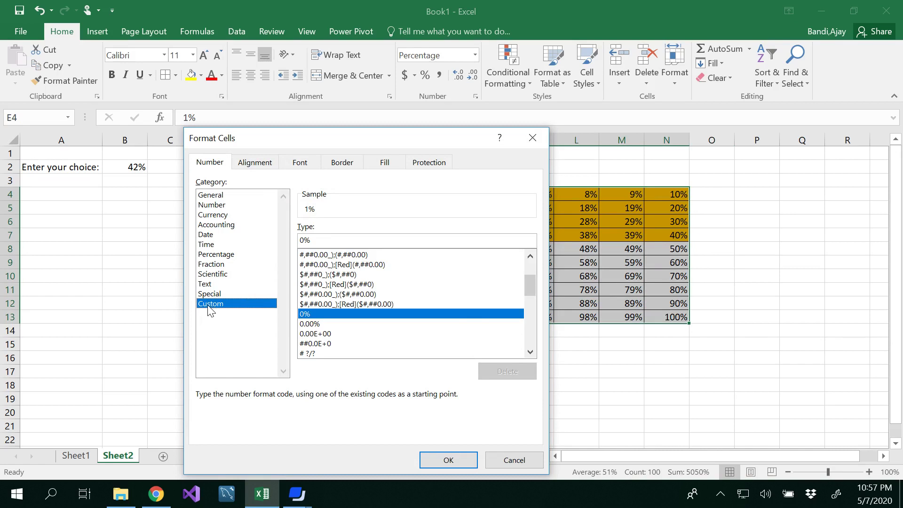
left_click_drag(531, 292, 532, 261)
key("Tab")
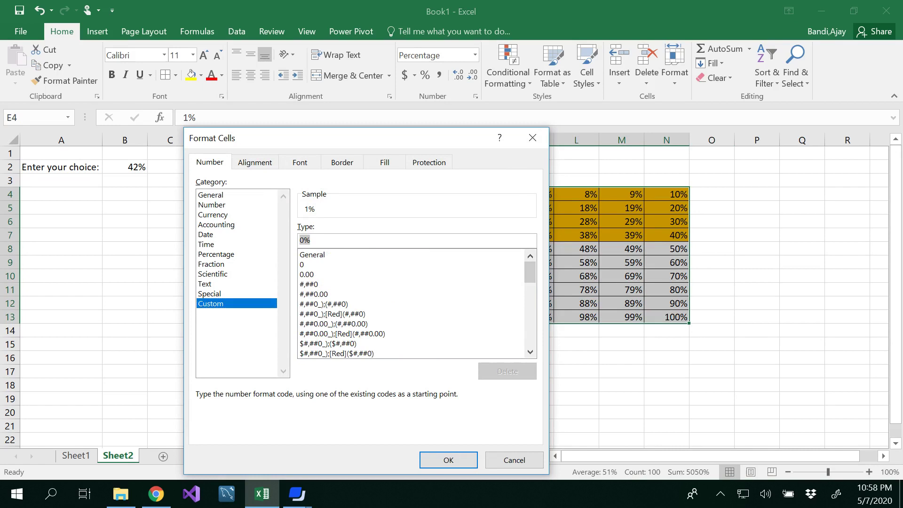
type(";;")
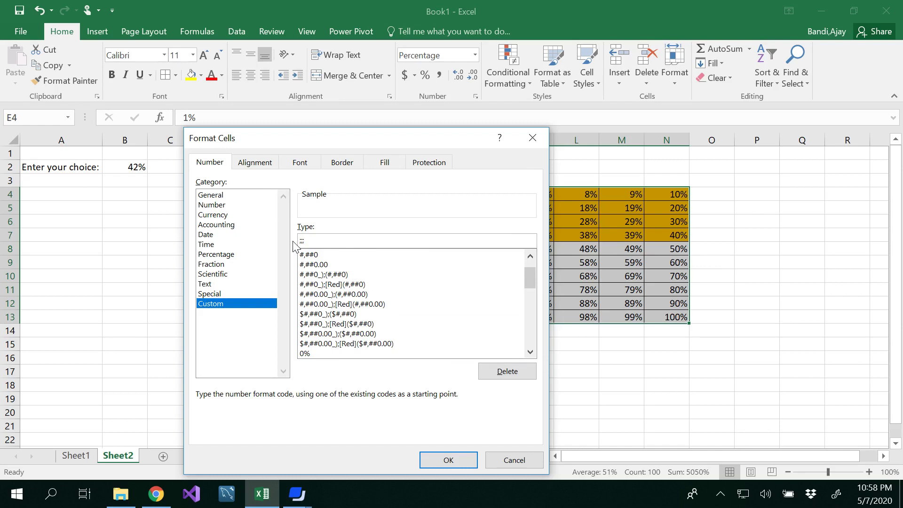
type(";")
left_click(453, 460)
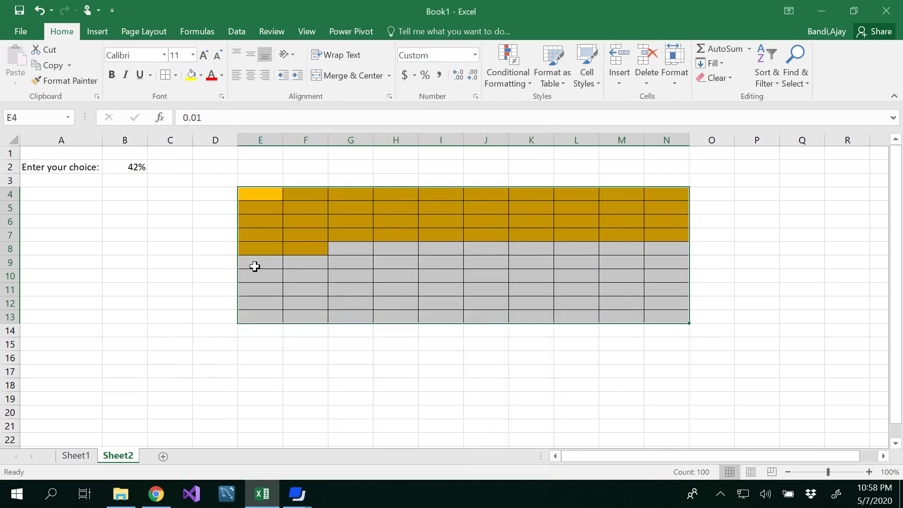
Narrow columns E–N to about 2.09 width so the grid cells are square
left_click(719, 272)
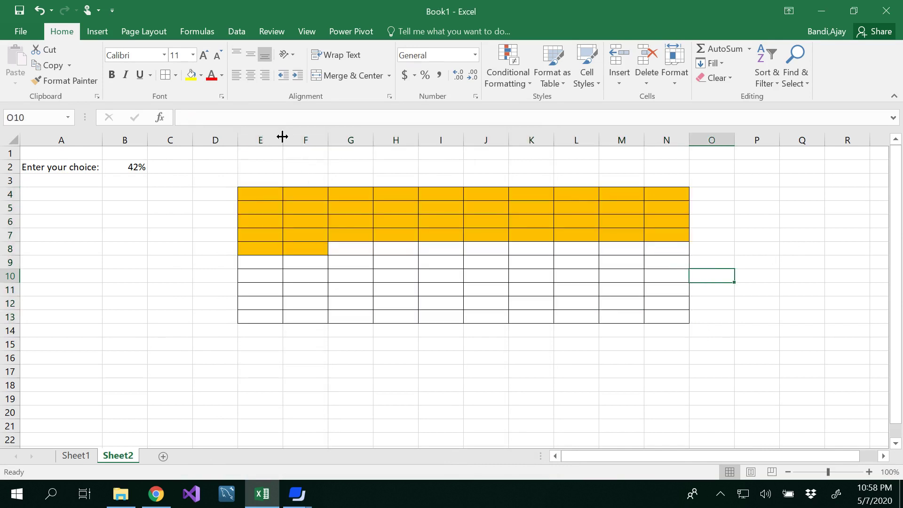
left_click_drag(283, 135, 366, 144)
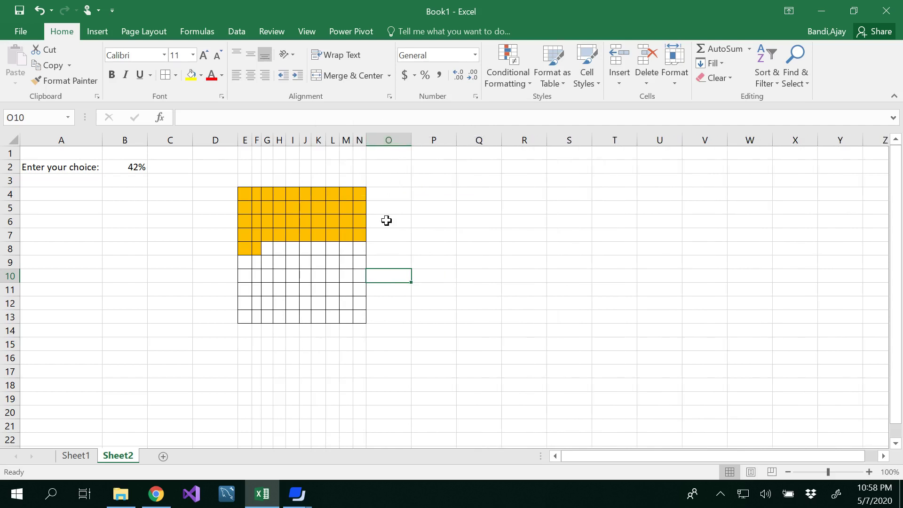
Replace 42 with 68 in B2 so the grid fills 68 gold cells
left_click(128, 167)
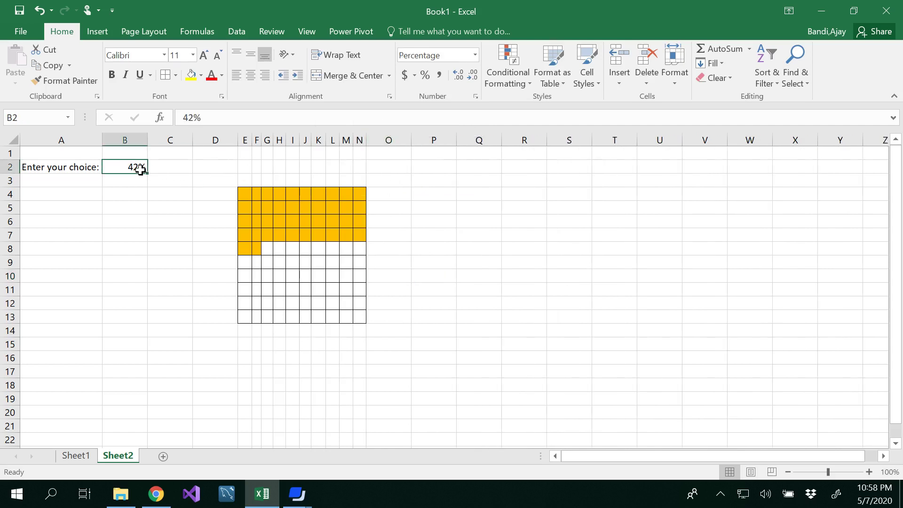
double_click(139, 168)
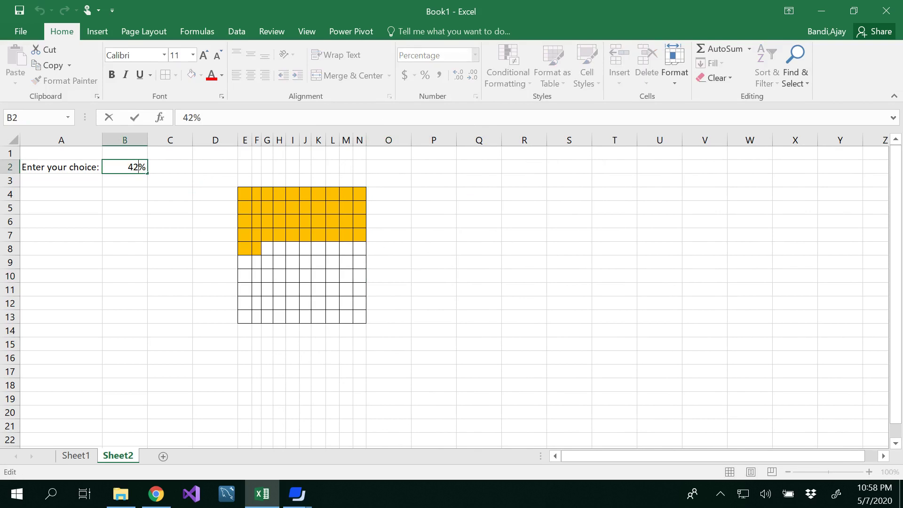
key("BackSpace")
key("BackSpace")
type("68")
key("Return")
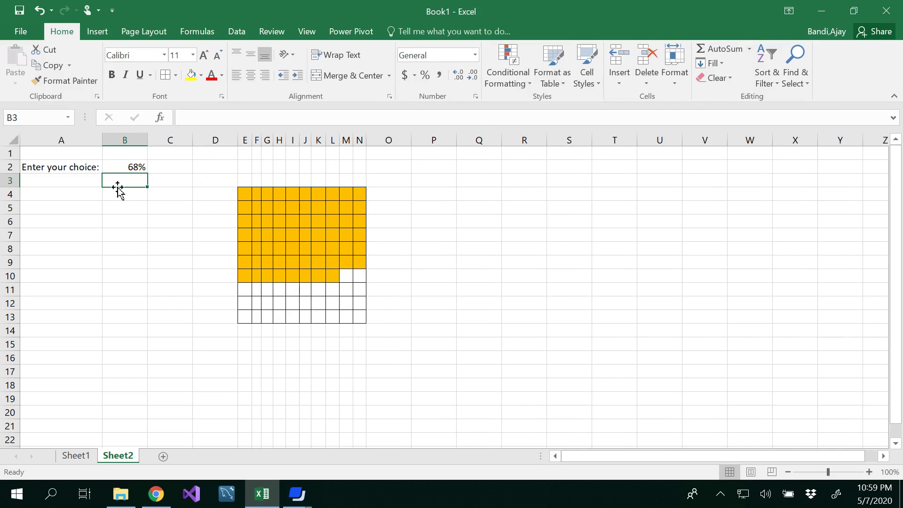
Uncheck Gridlines on the View tab to hide the sheet gridlines
left_click(139, 168)
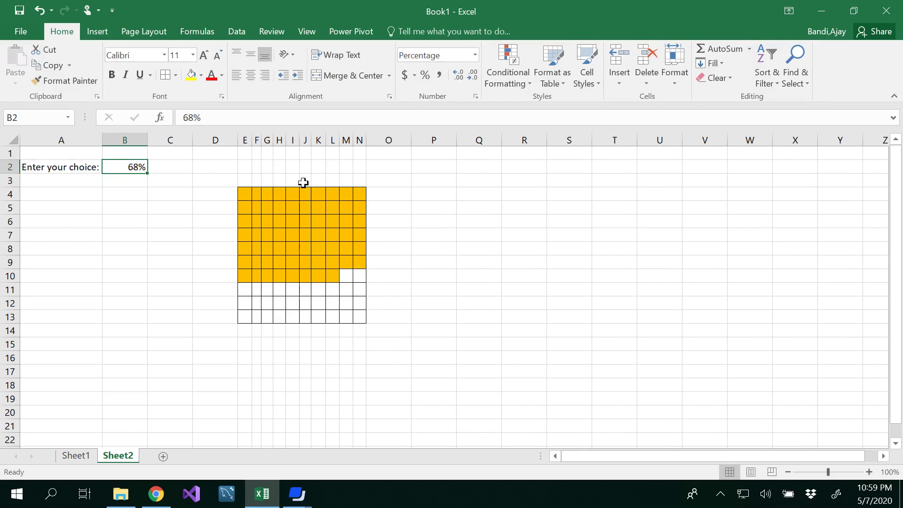
left_click(307, 32)
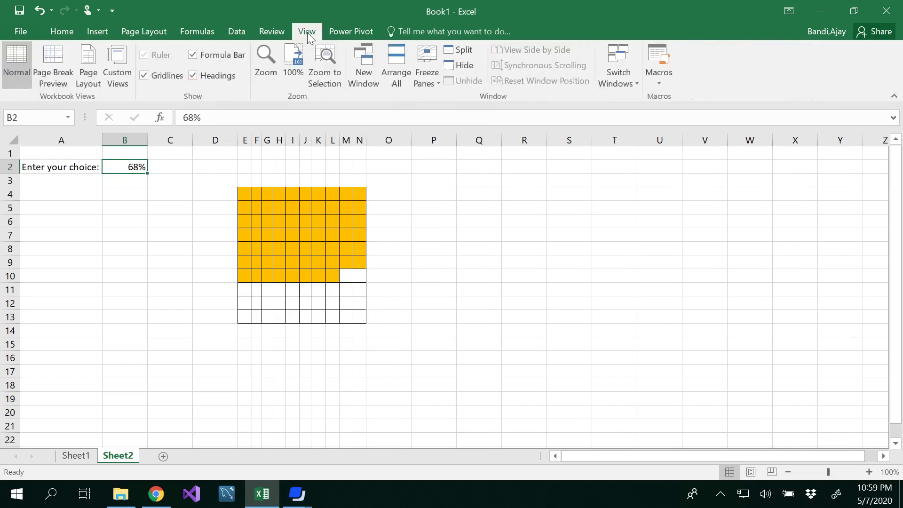
left_click(144, 76)
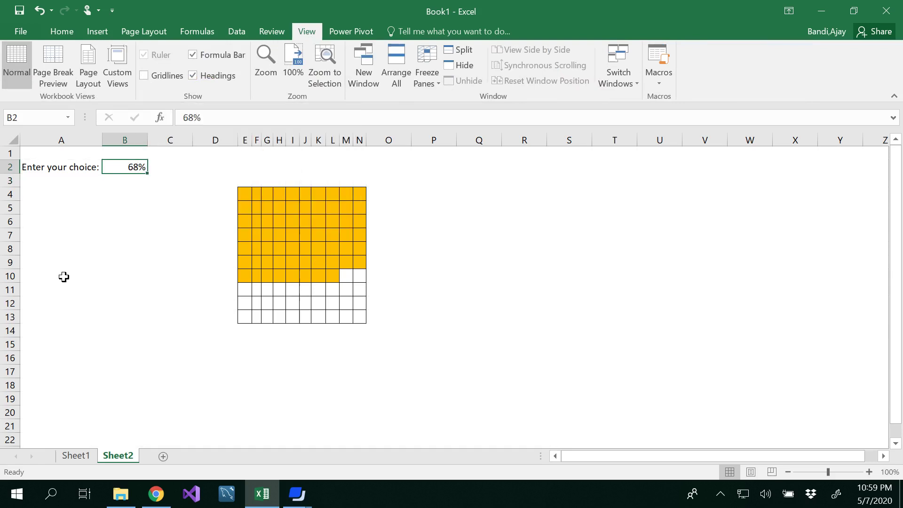
left_click(51, 233)
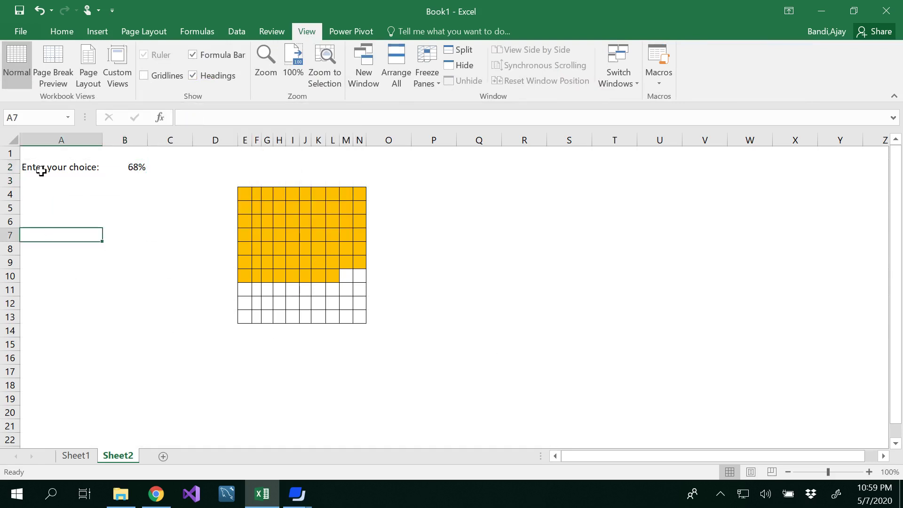
Test the waffle chart by entering 82%, then 15% in B2
left_click(131, 167)
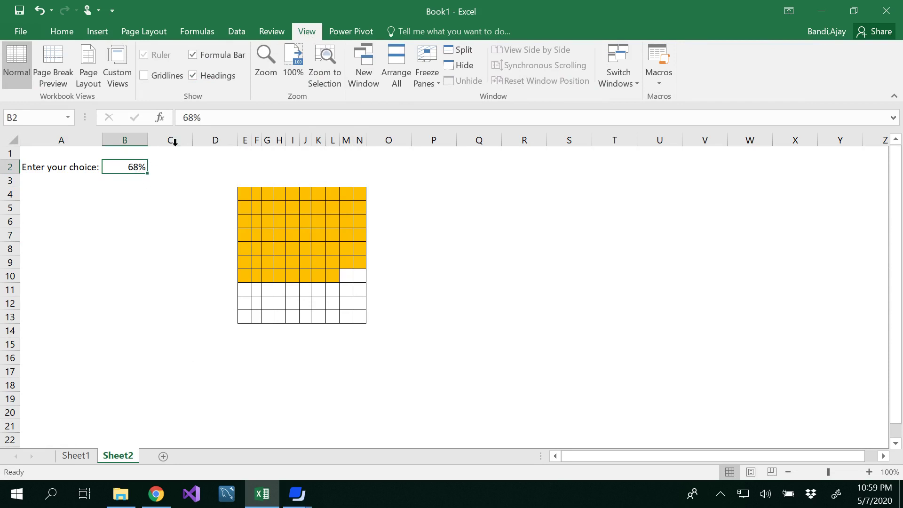
left_click(193, 117)
key("BackSpace")
key("BackSpace")
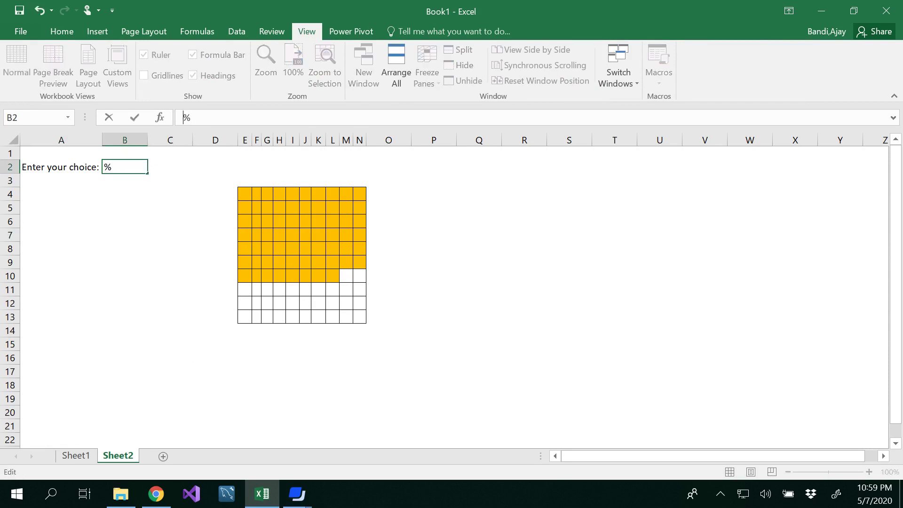
type("82")
key("Return")
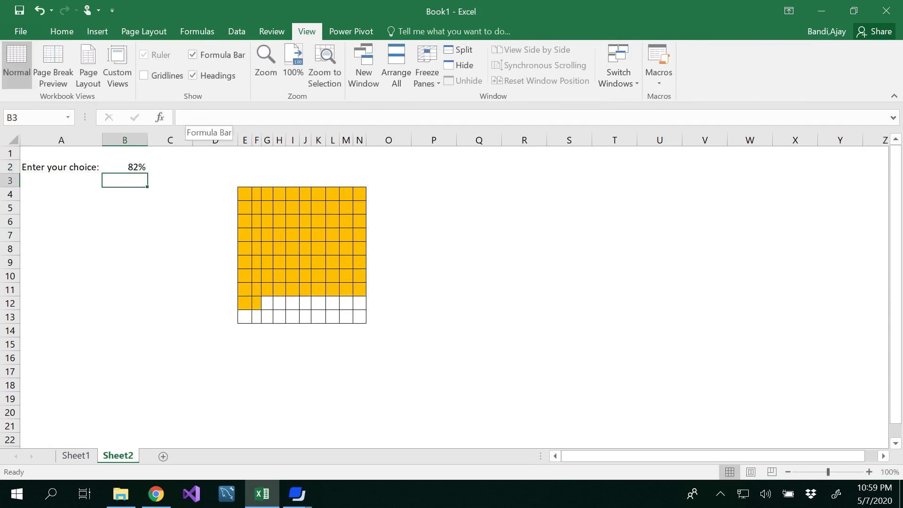
left_click(133, 161)
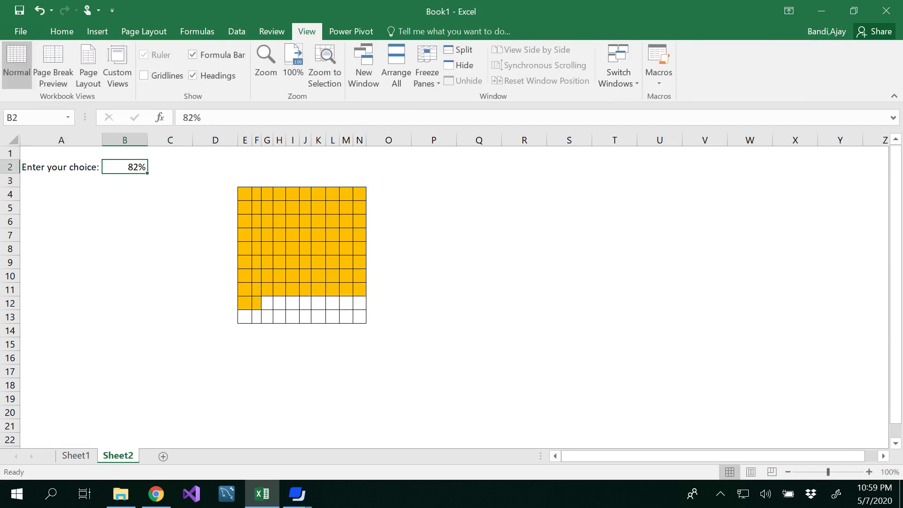
left_click(194, 118)
key("BackSpace")
key("BackSpace")
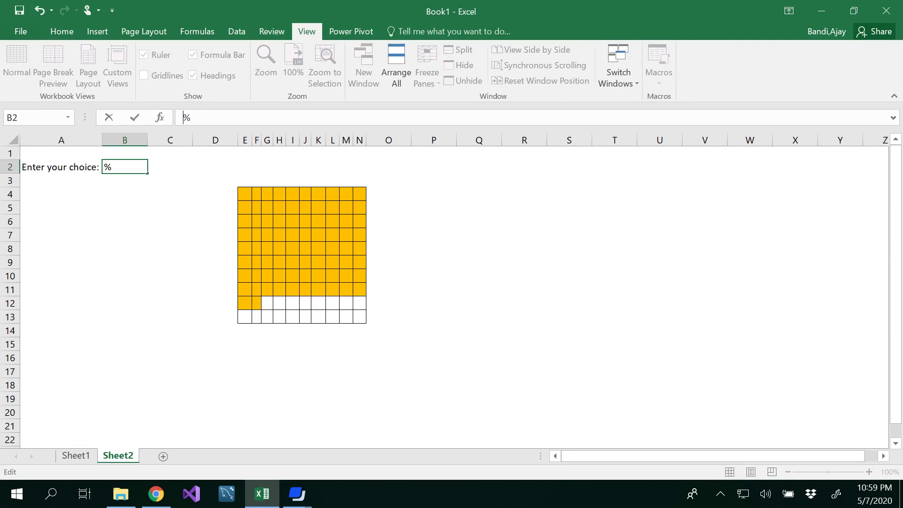
type("15")
key("Return")
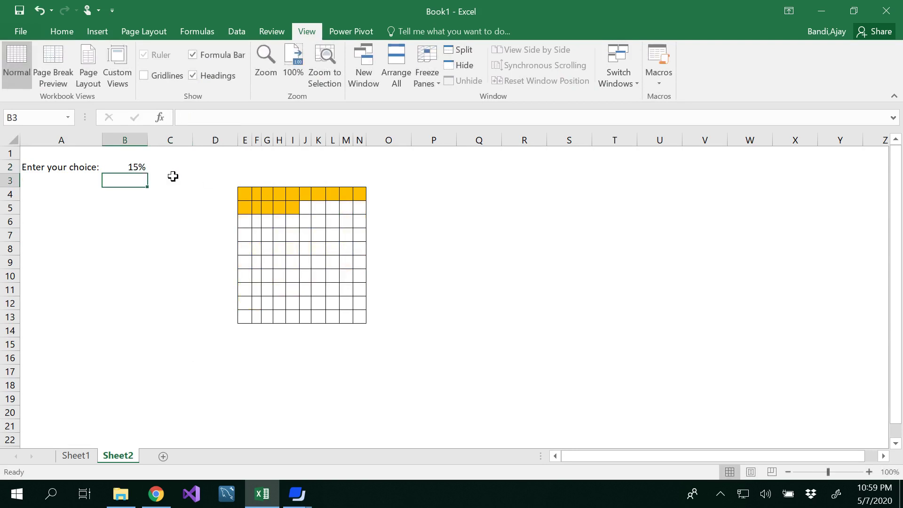
Enter 100% in B2 to fill the grid, then settle on 50%
left_click(125, 166)
left_click(192, 117)
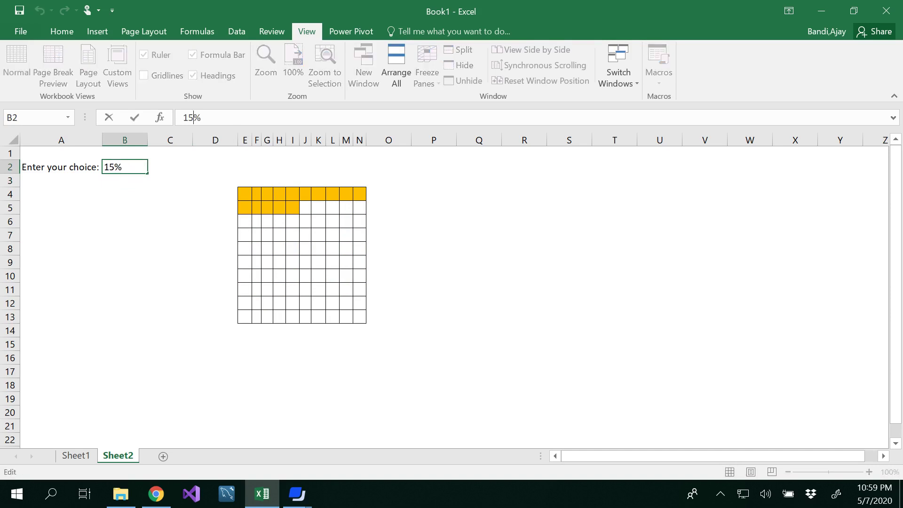
key("BackSpace")
type("00")
key("Return")
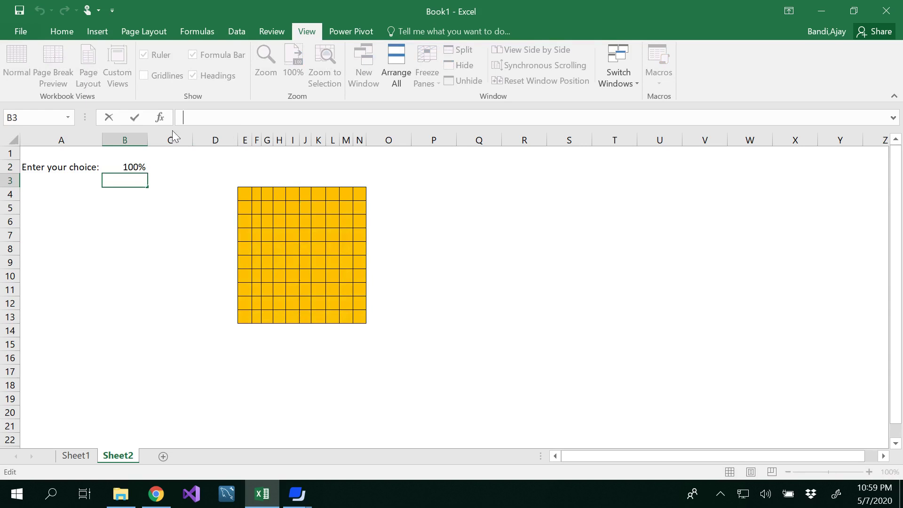
left_click(134, 167)
type("50")
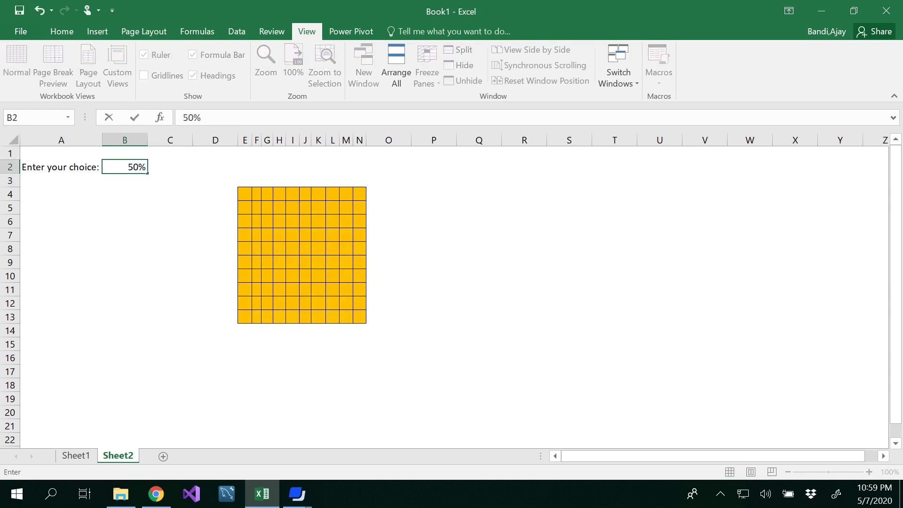
key("Return")
Select B2 to confirm the grid shows the top five rows gold for 50%
left_click(129, 167)
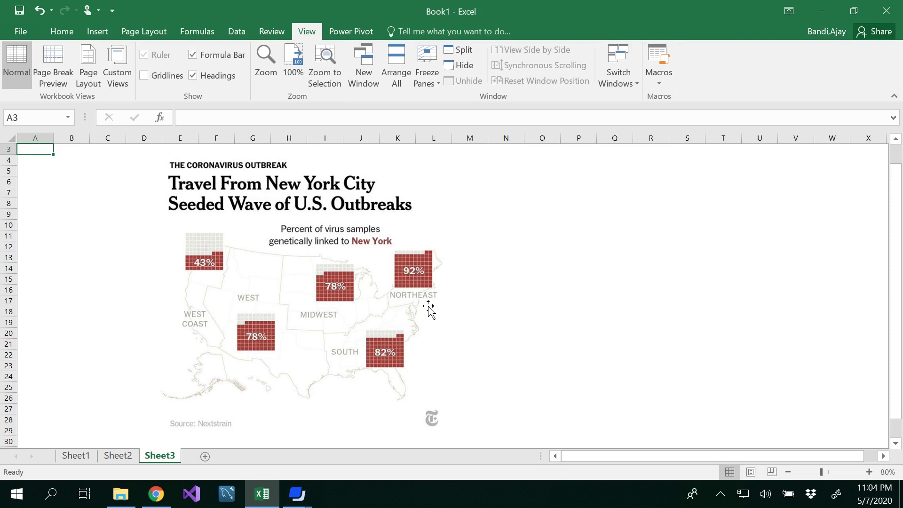
Switch back to the Sheet2 tab showing the 50% waffle chart
left_click(114, 457)
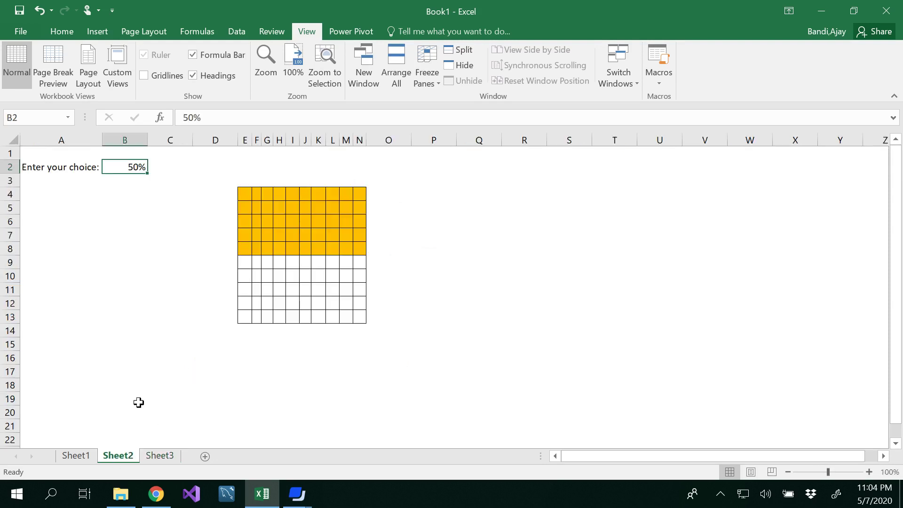